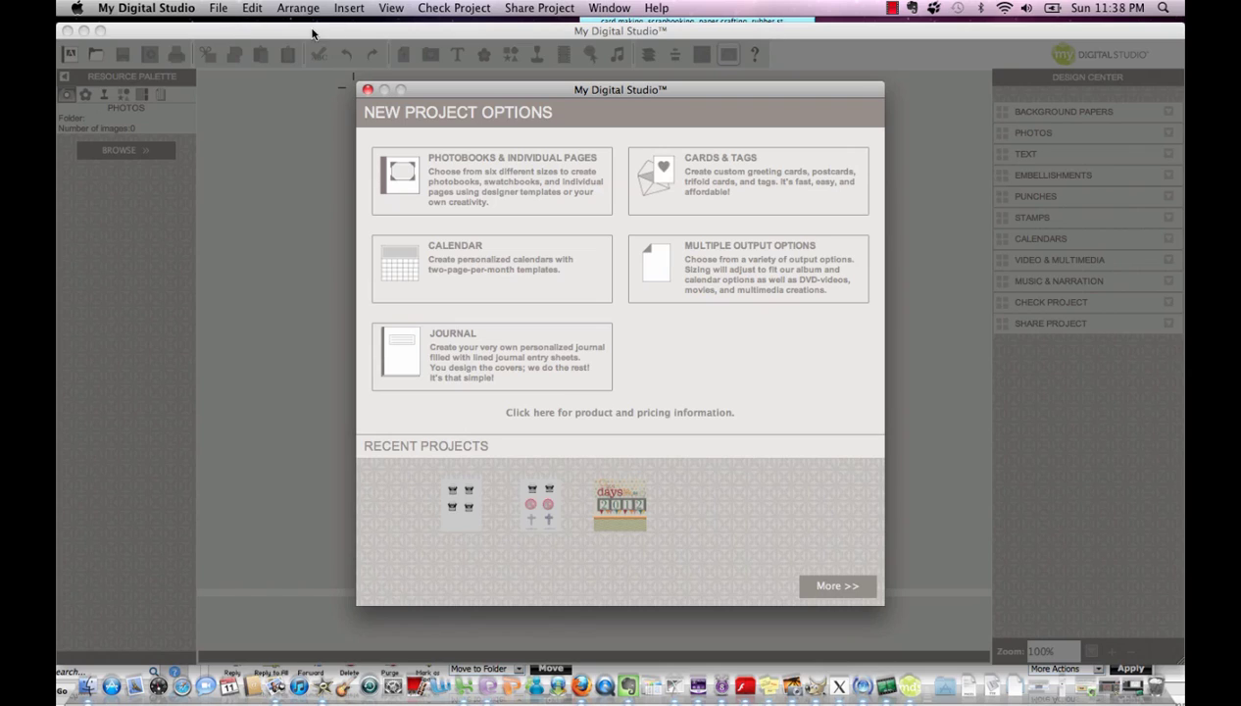
# Create a multiple output project at 8½" x 11" portrait with the Create Your Own template, named "youremytype".
pyautogui.click(217, 12)
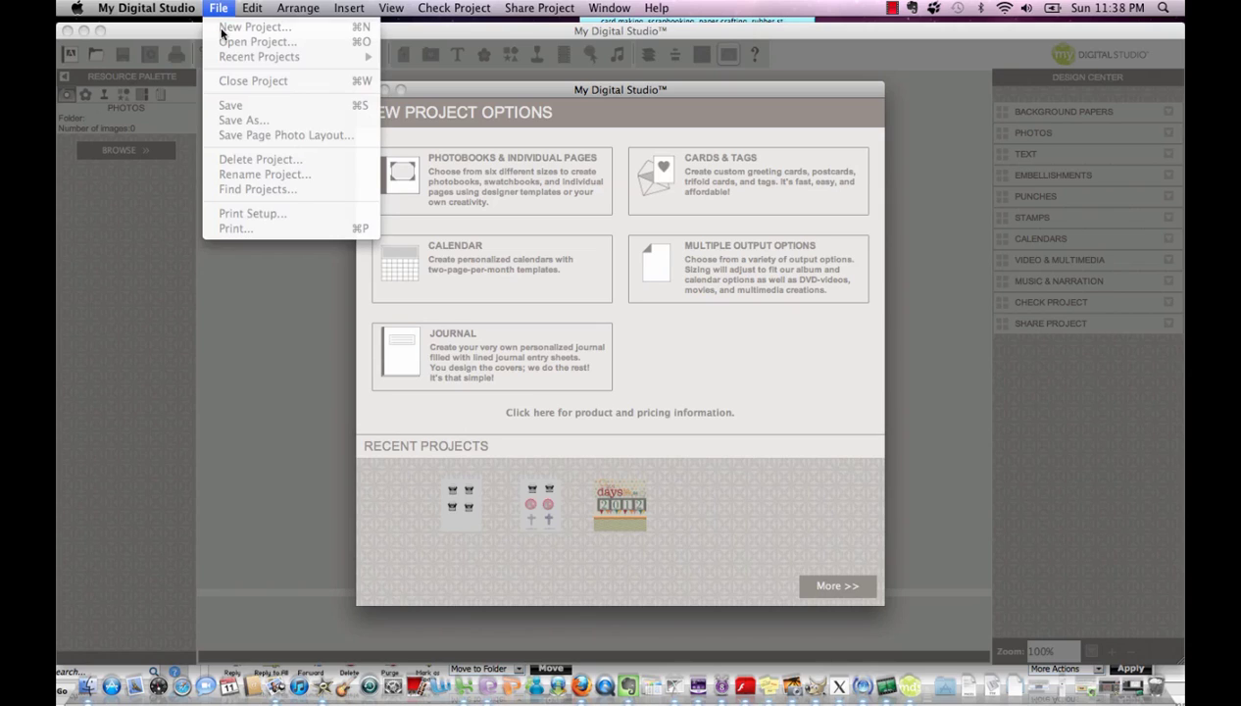
pyautogui.click(930, 181)
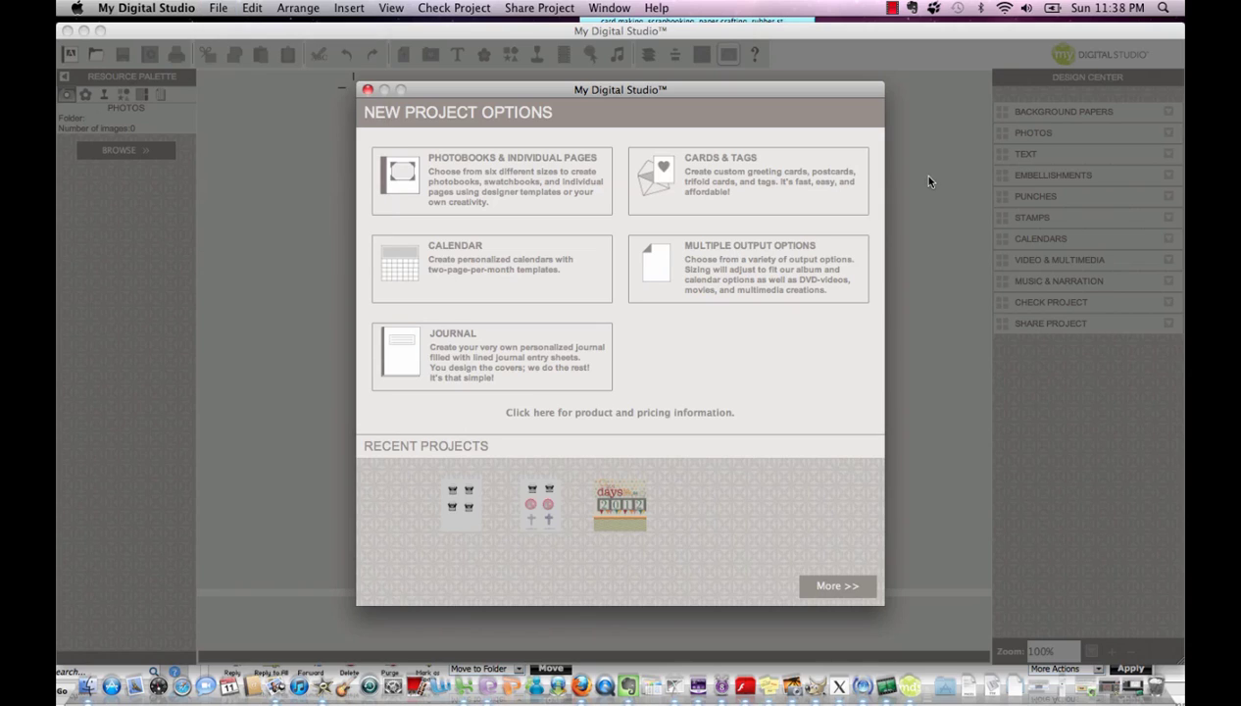
pyautogui.click(754, 262)
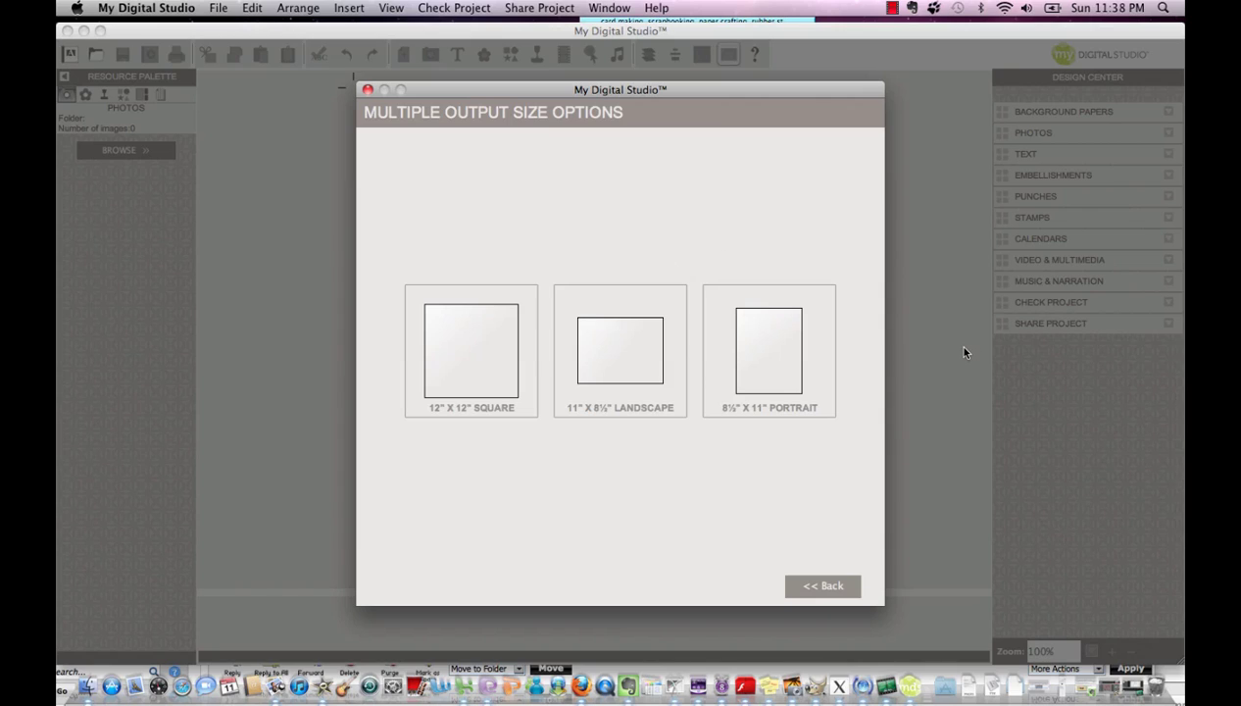
pyautogui.click(775, 357)
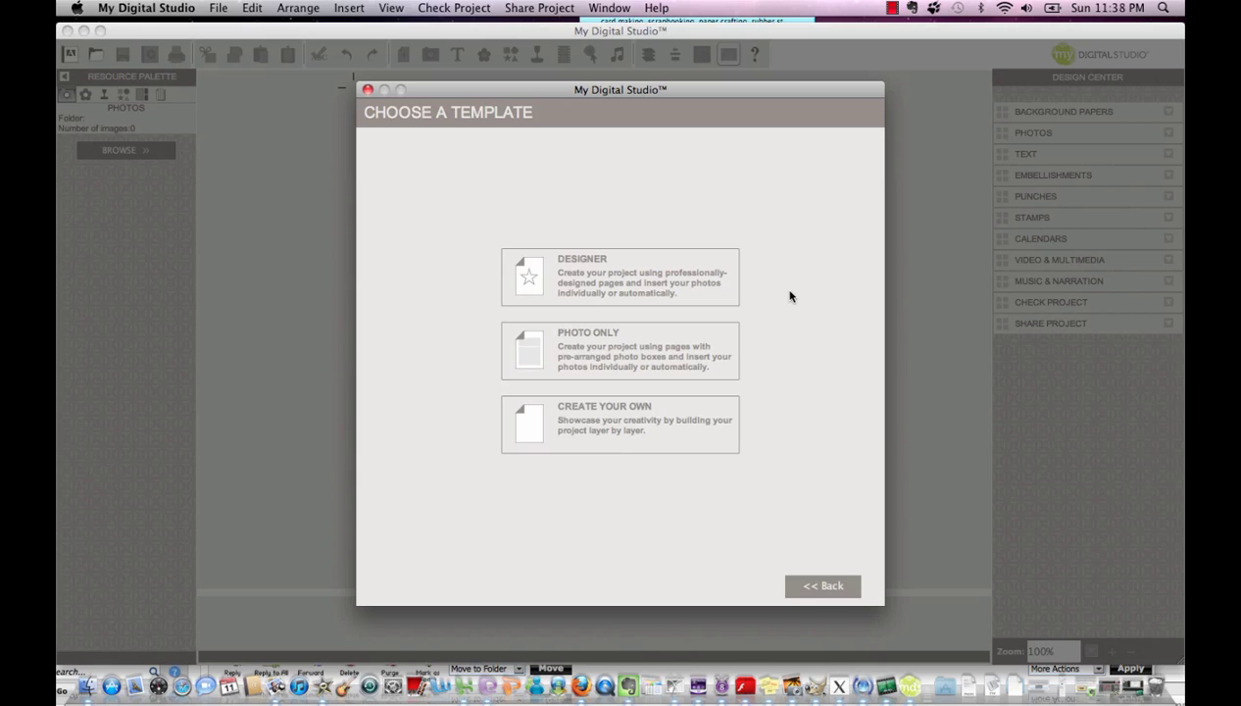
pyautogui.click(654, 418)
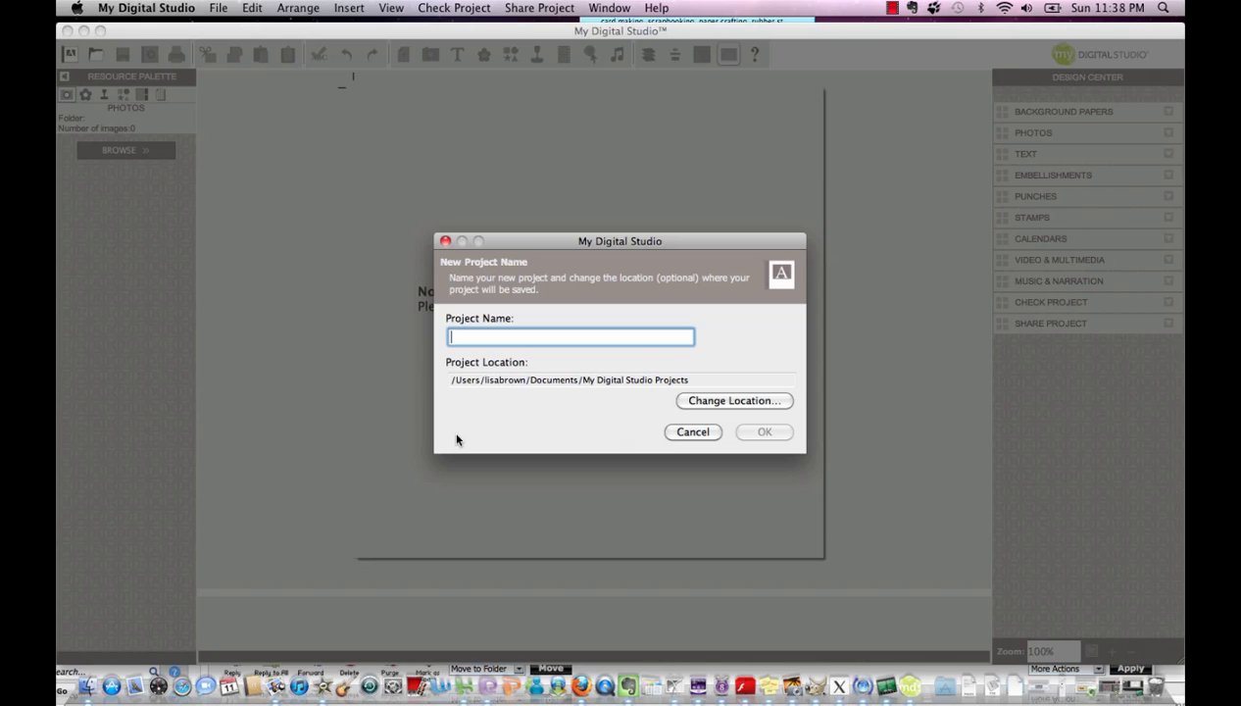
pyautogui.write('yo')
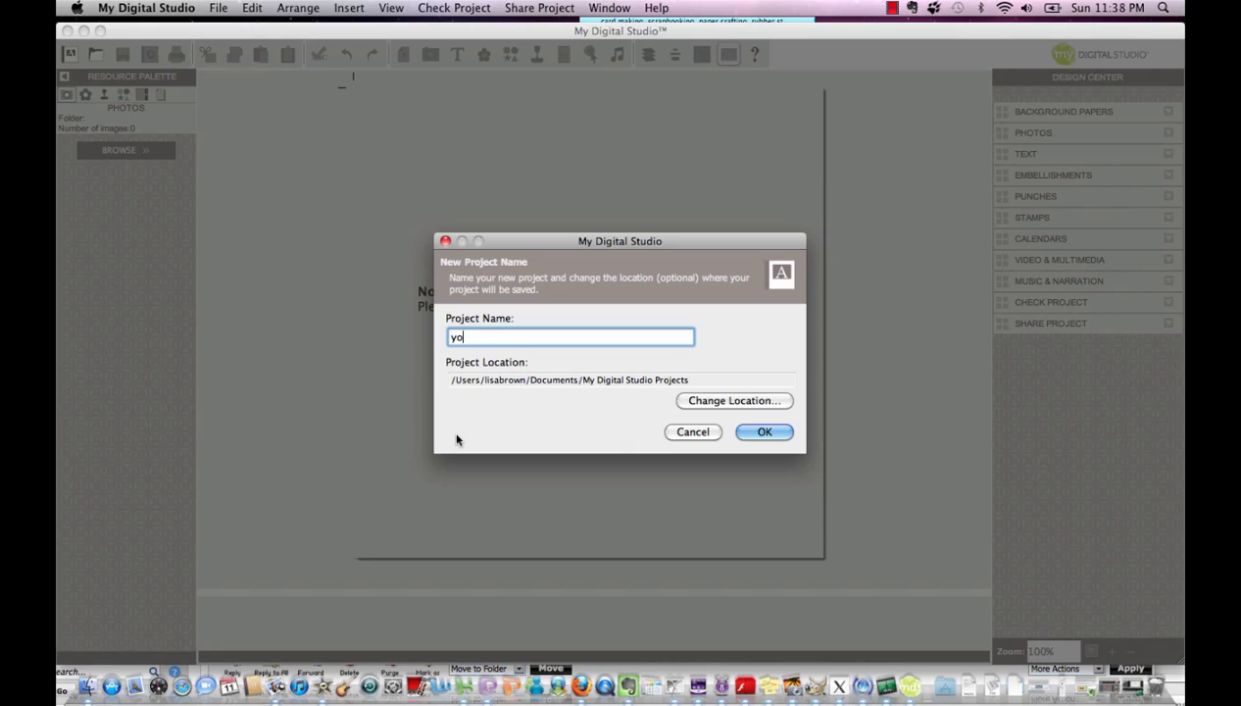
pyautogui.write('uremytype')
pyautogui.click(762, 434)
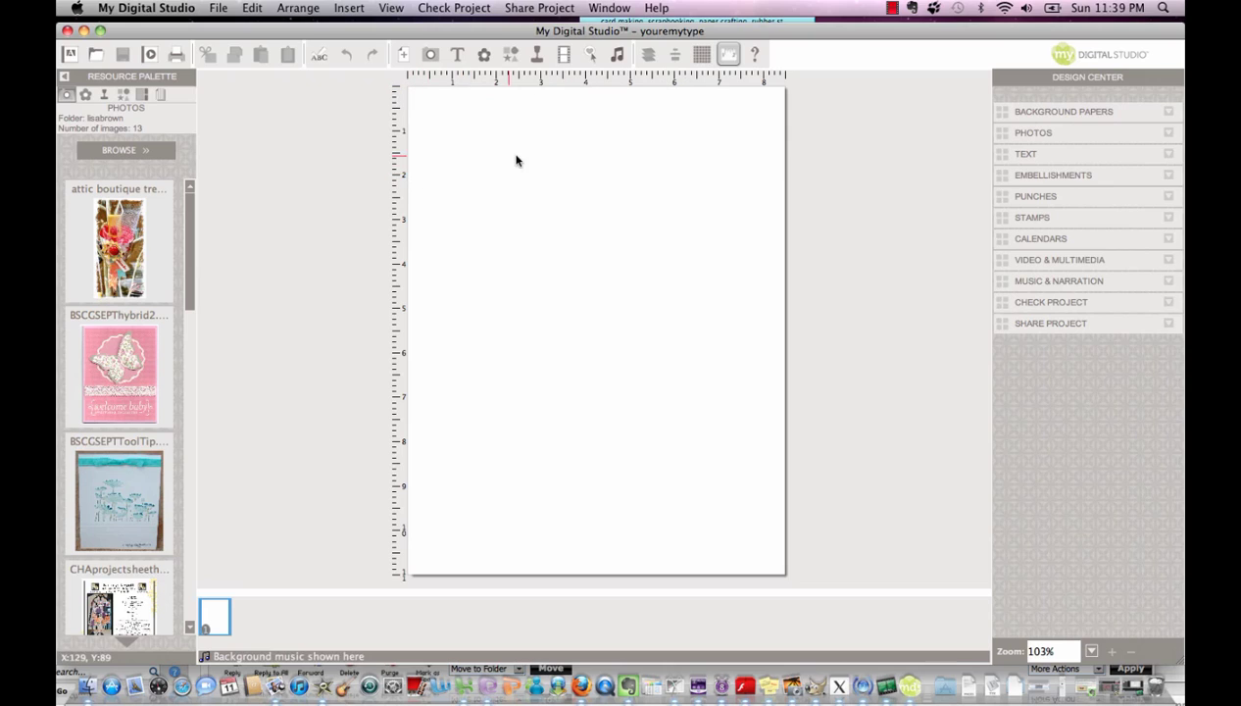
pyautogui.click(392, 9)
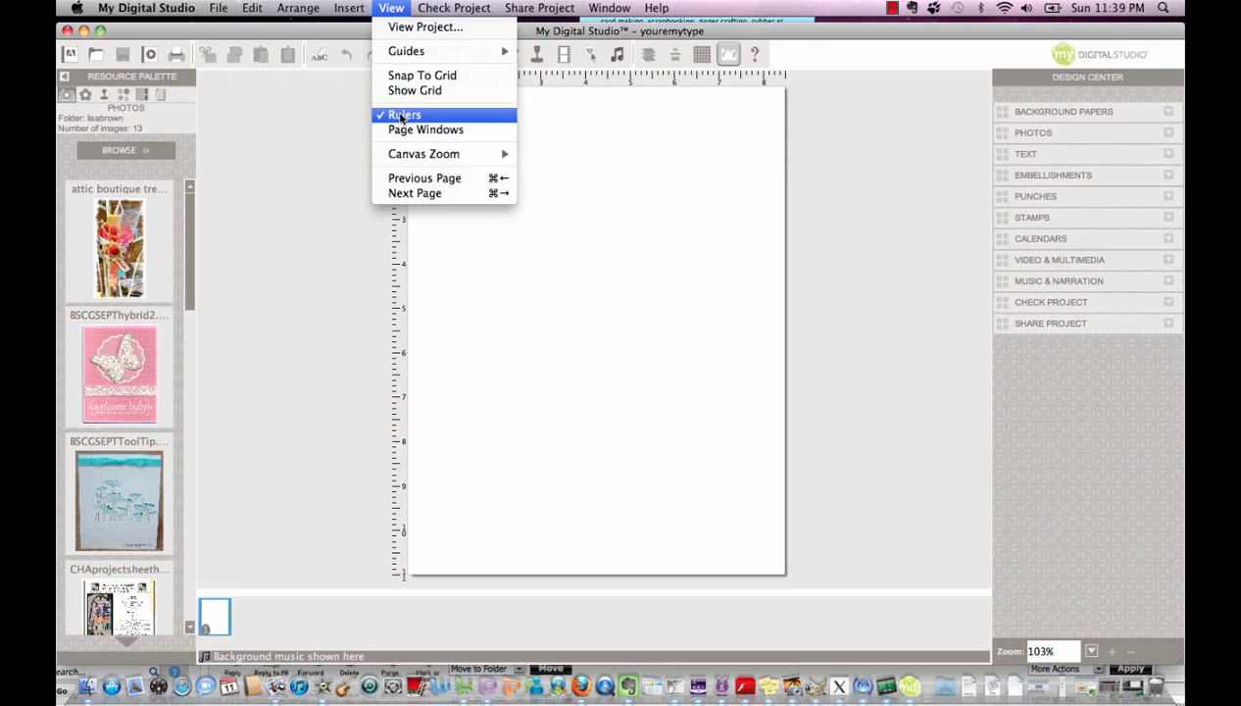
pyautogui.click(330, 125)
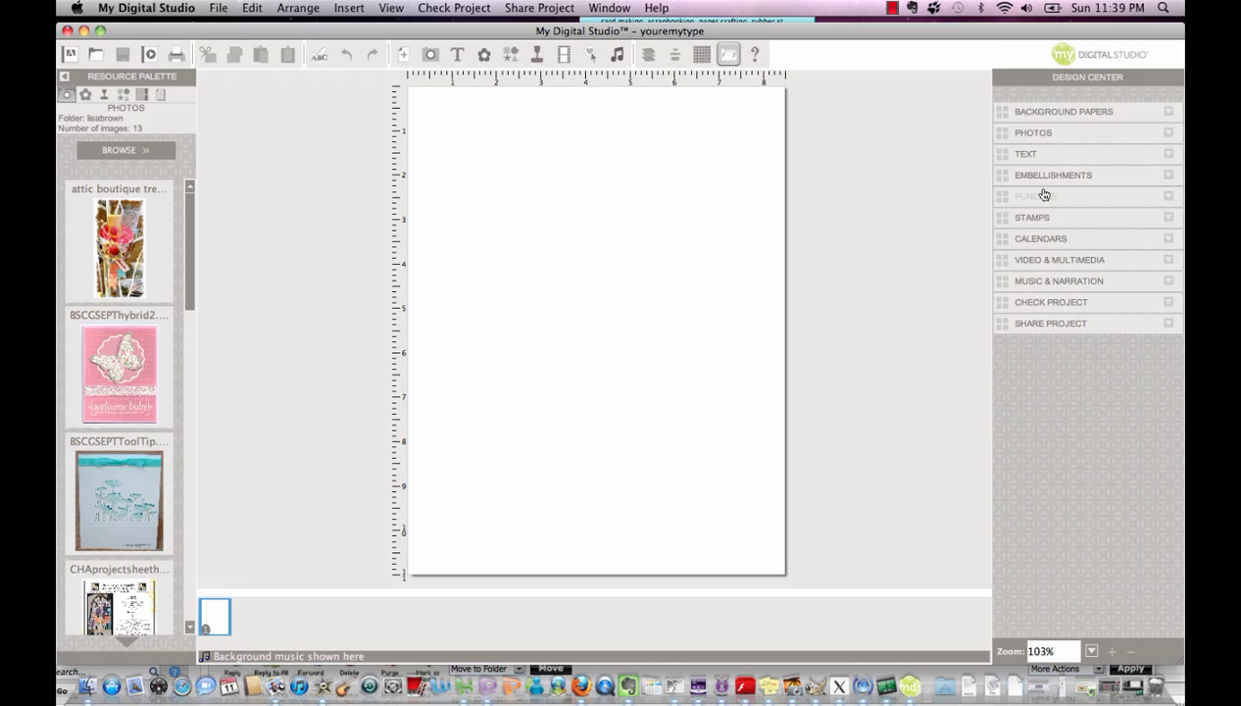
# Add the typewriter stamp from the You're My Type stamp category to the page.
pyautogui.click(1034, 218)
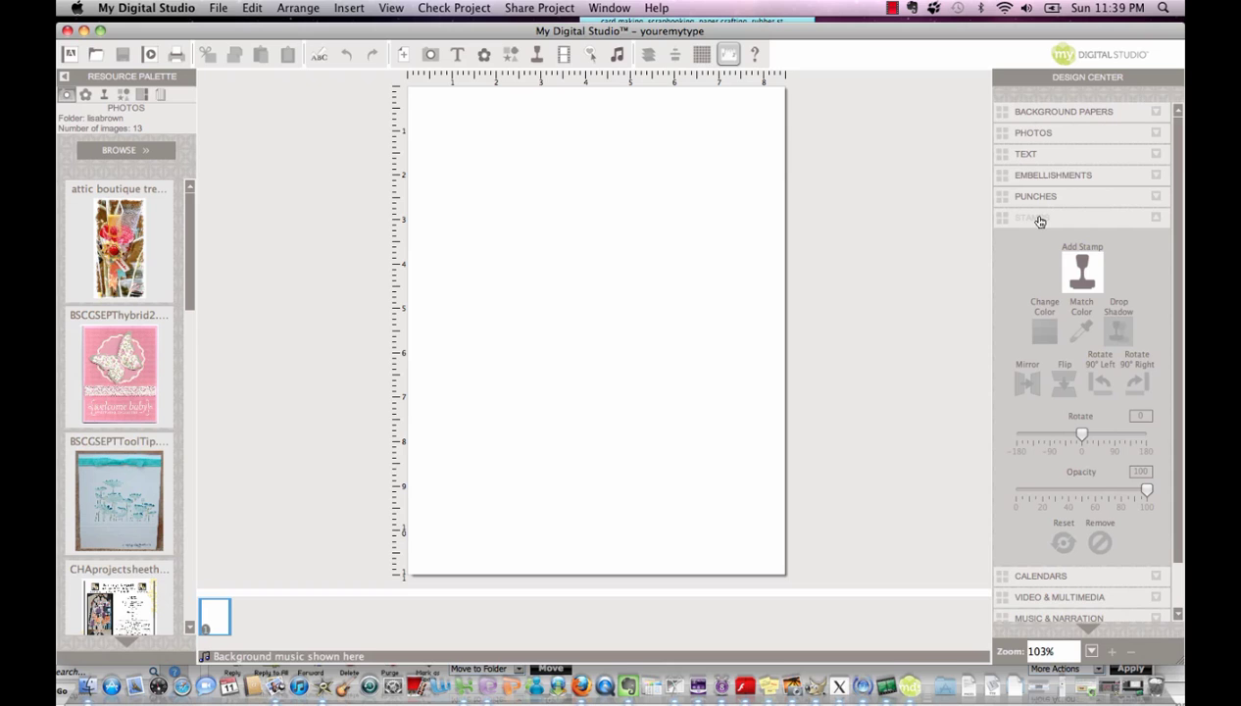
pyautogui.click(1084, 271)
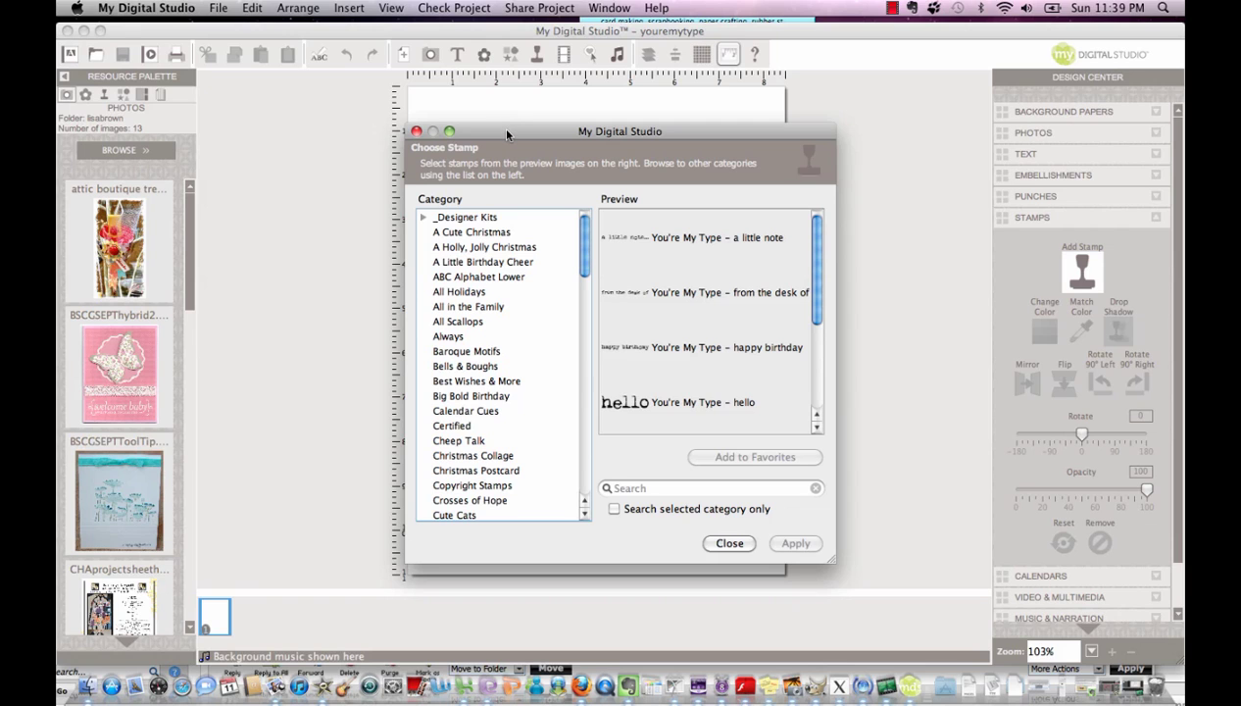
pyautogui.scroll(-5, 527, 265)
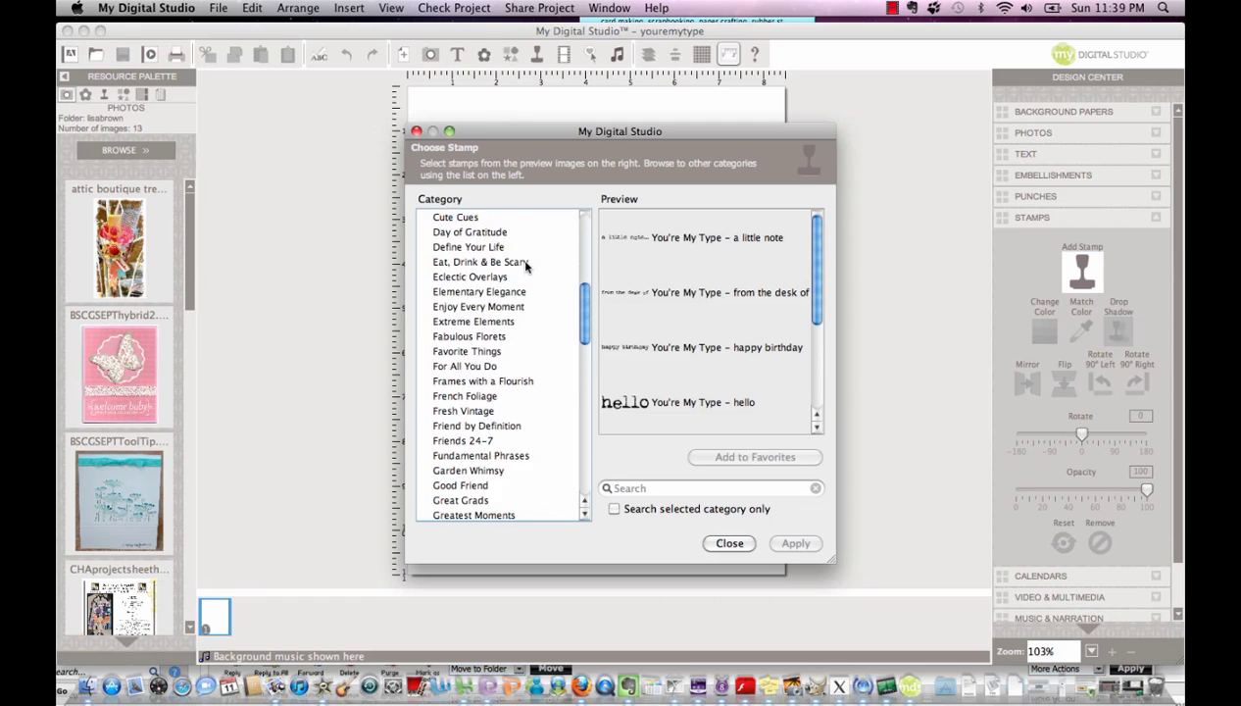
pyautogui.scroll(-15, 527, 265)
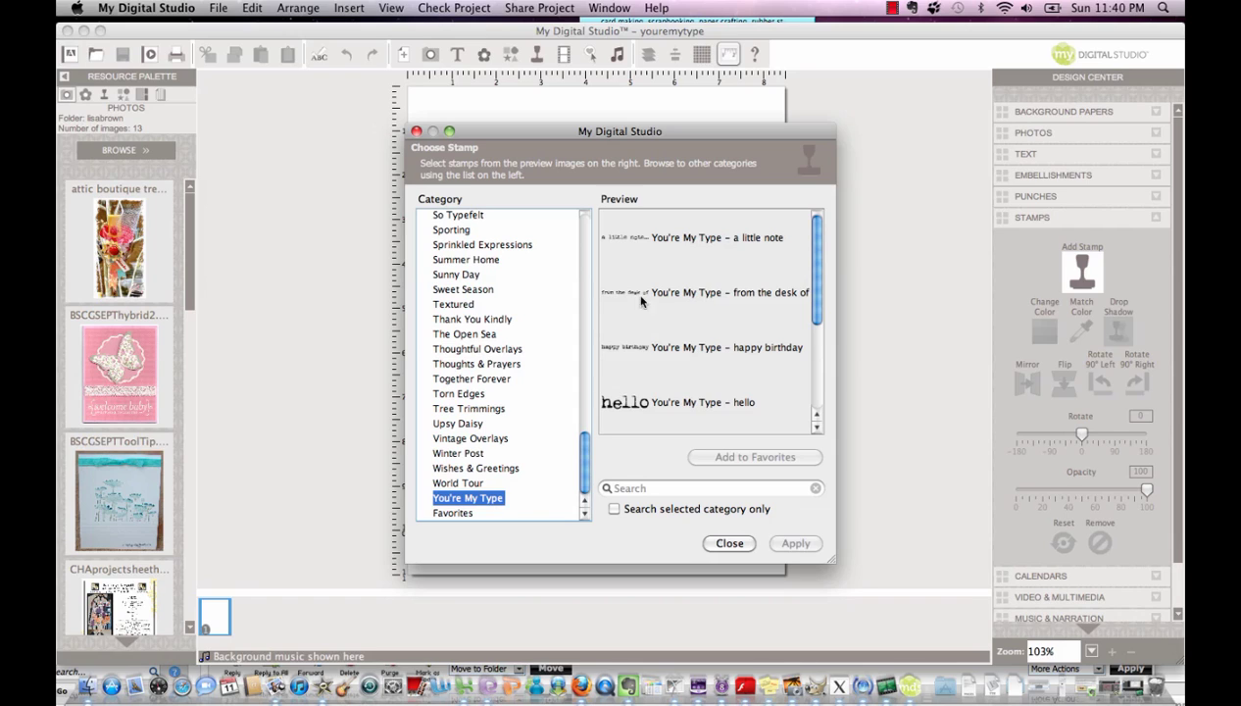
pyautogui.scroll(-3, 667, 241)
pyautogui.scroll(3, 667, 241)
pyautogui.scroll(-3, 667, 241)
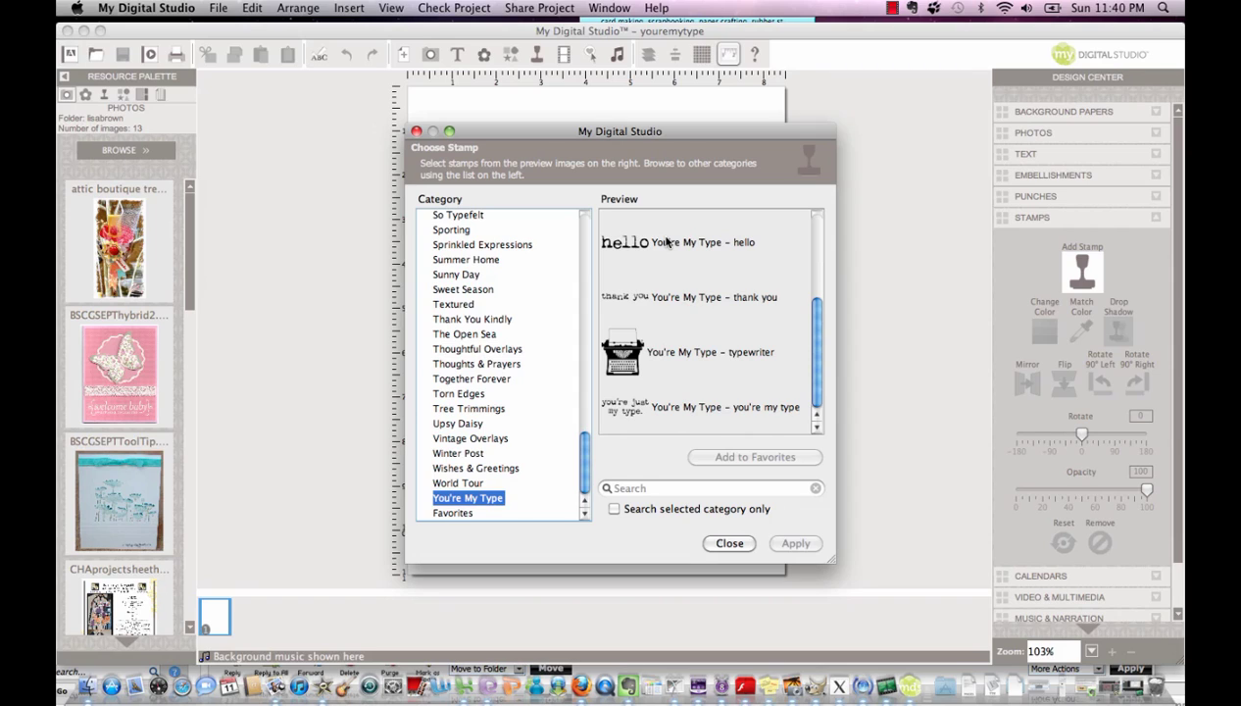
pyautogui.click(658, 357)
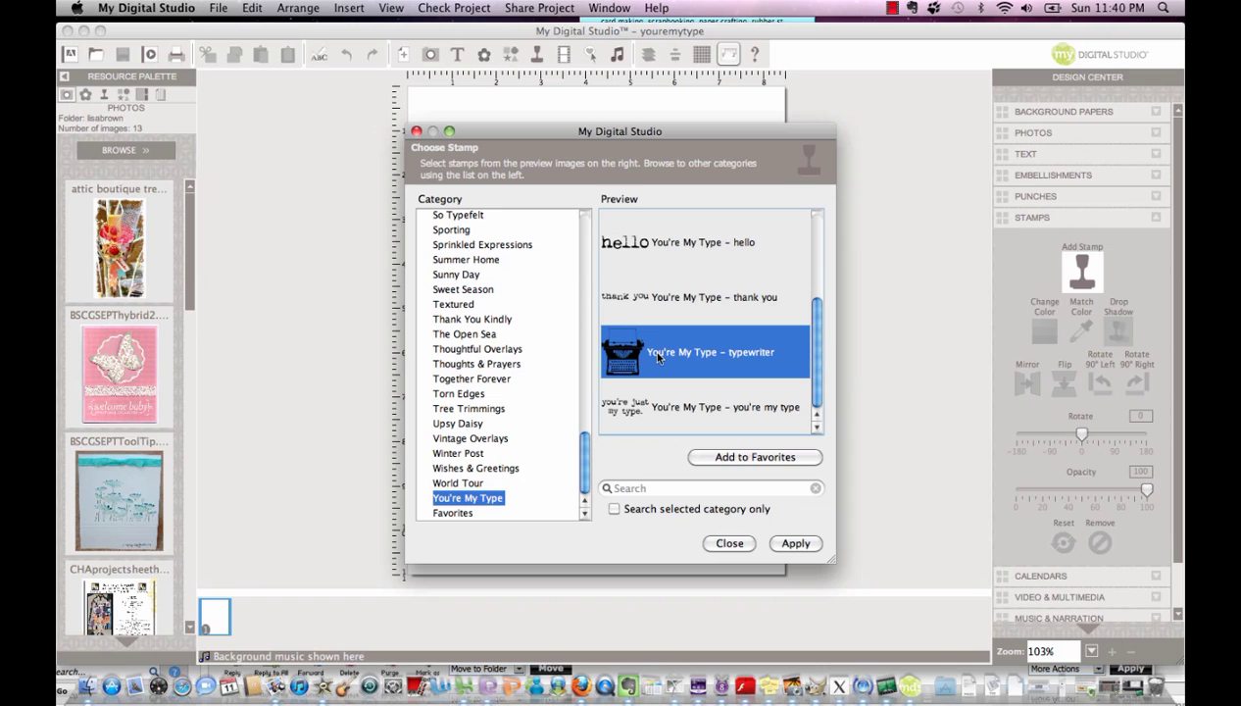
pyautogui.click(795, 544)
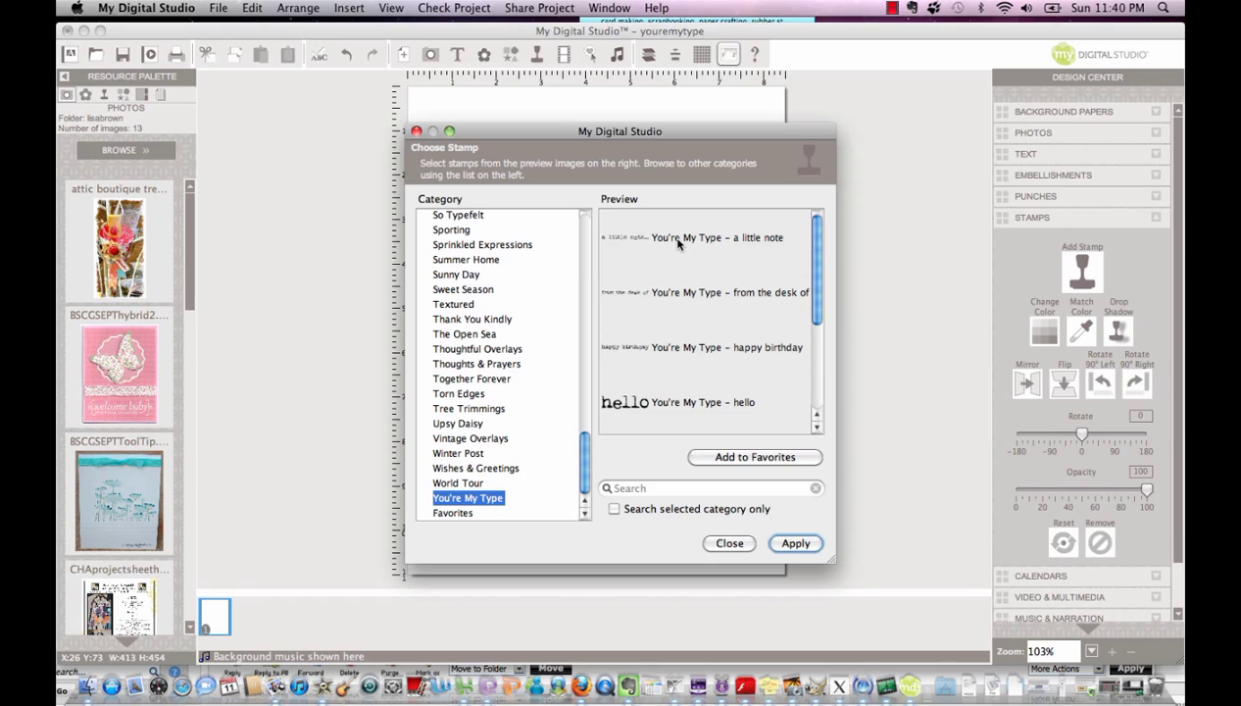
# Add the You're My Type "a little note" stamp, close the stamp chooser and place the stamp below the typewriter.
pyautogui.click(678, 243)
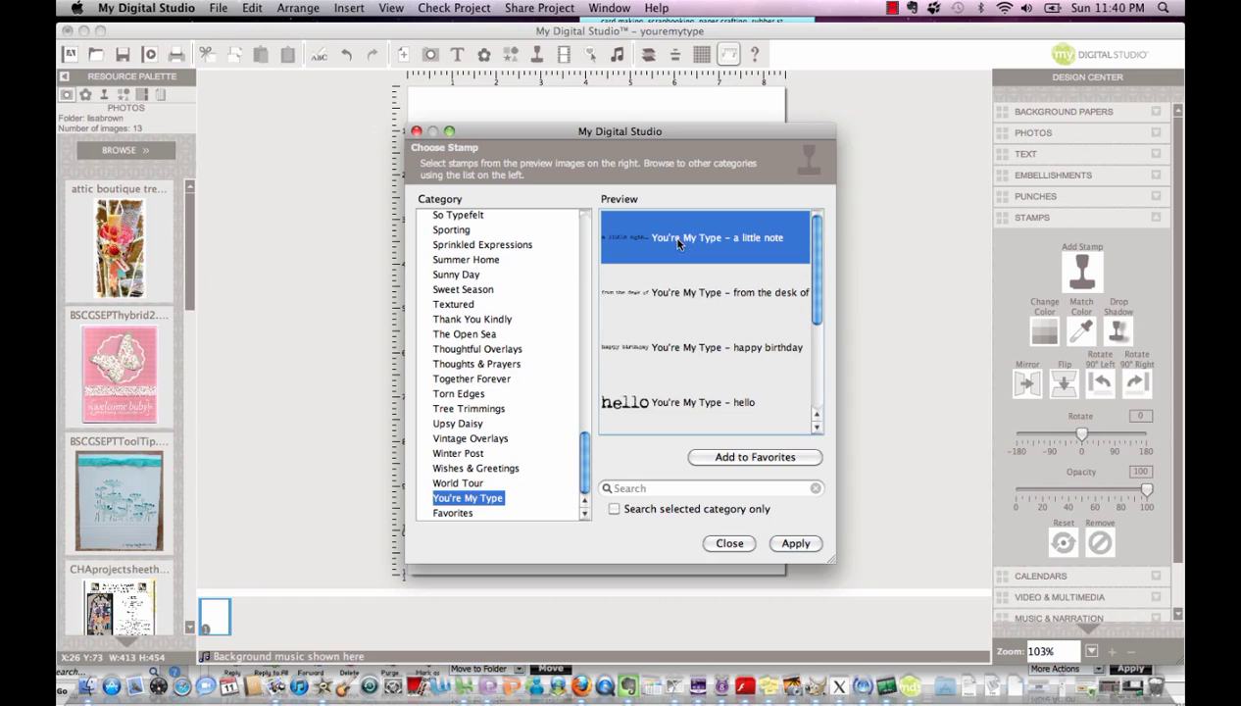
pyautogui.click(803, 546)
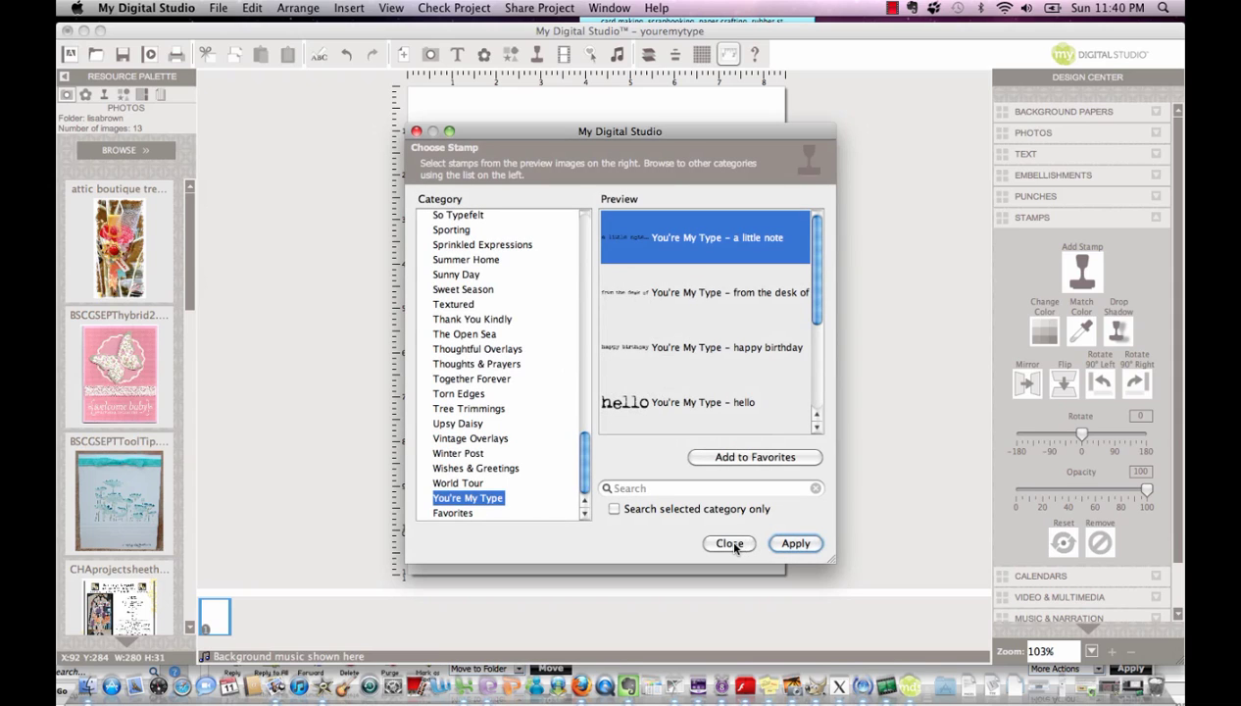
pyautogui.click(729, 543)
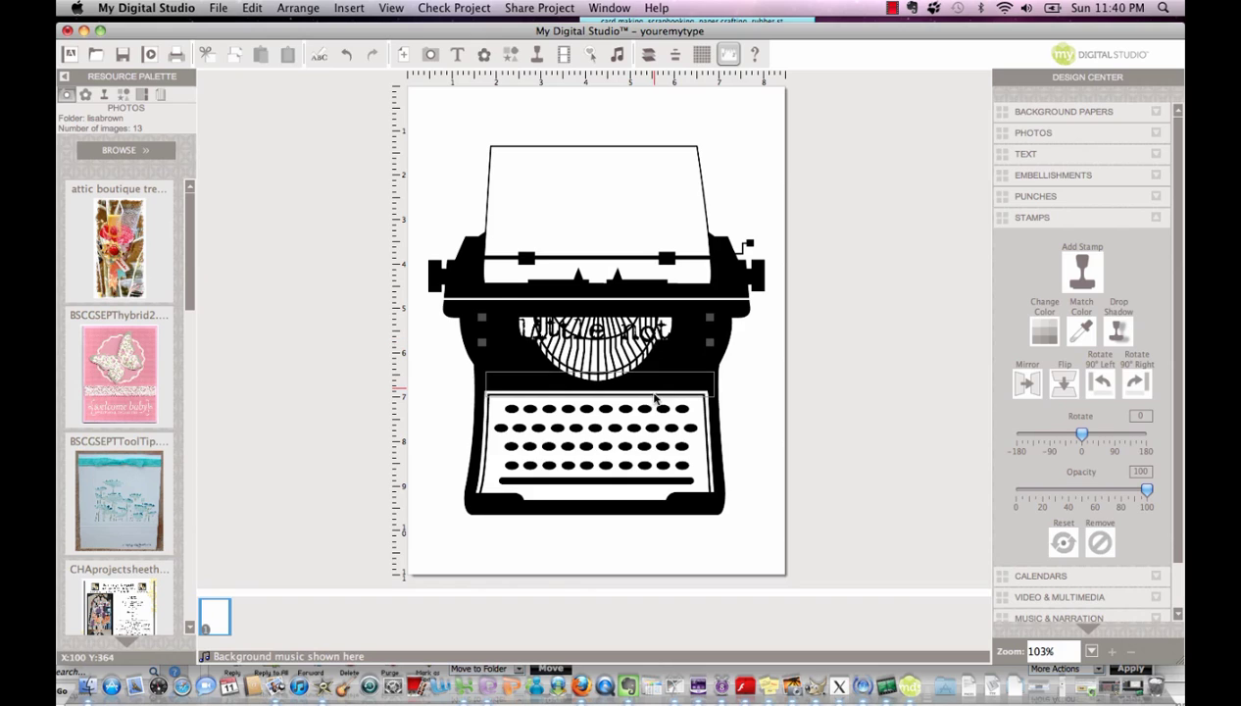
pyautogui.moveTo(646, 557); pyautogui.dragTo(644, 556)
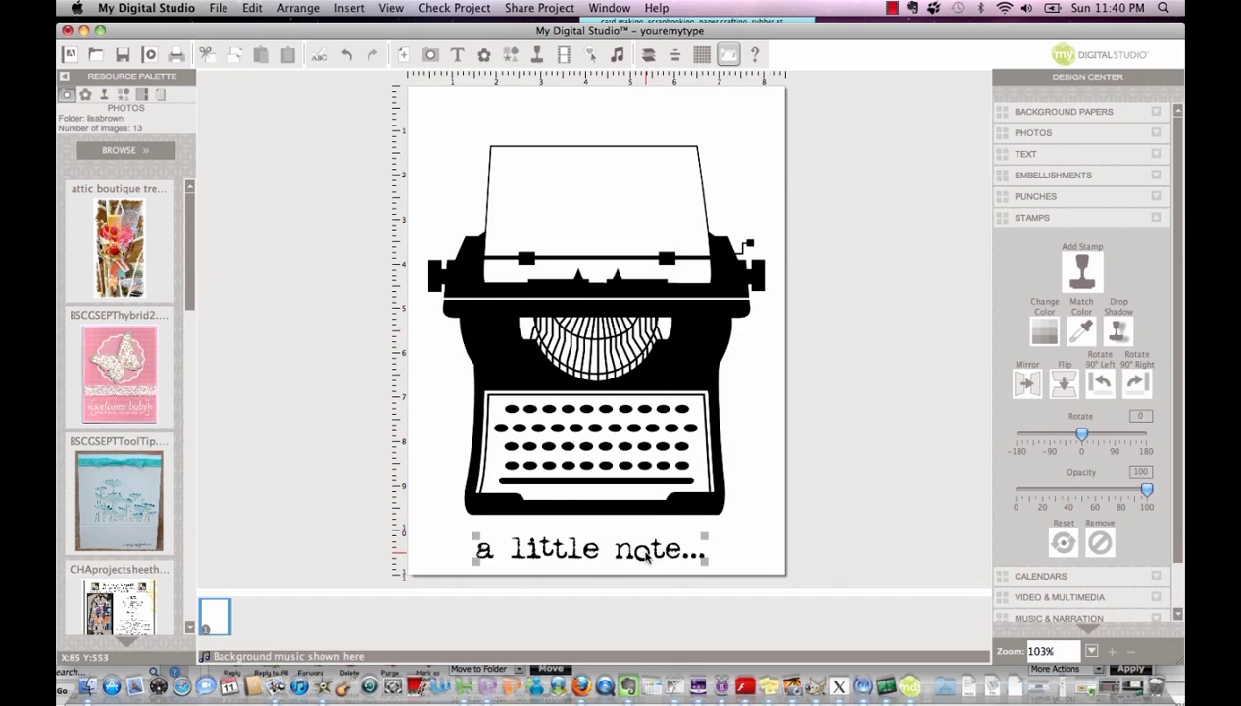
# Shrink the typewriter stamp to about 2 inches wide and position it in the upper-left area of the page.
pyautogui.click(617, 345)
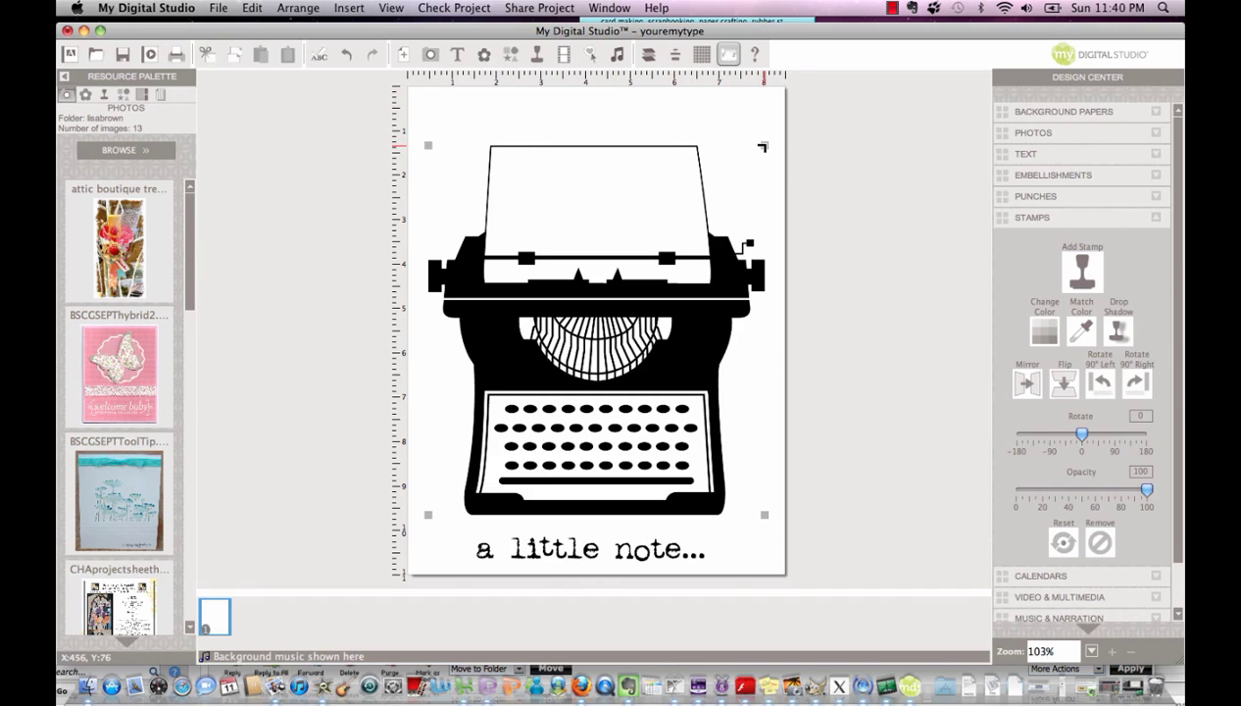
pyautogui.moveTo(763, 147); pyautogui.dragTo(458, 145)
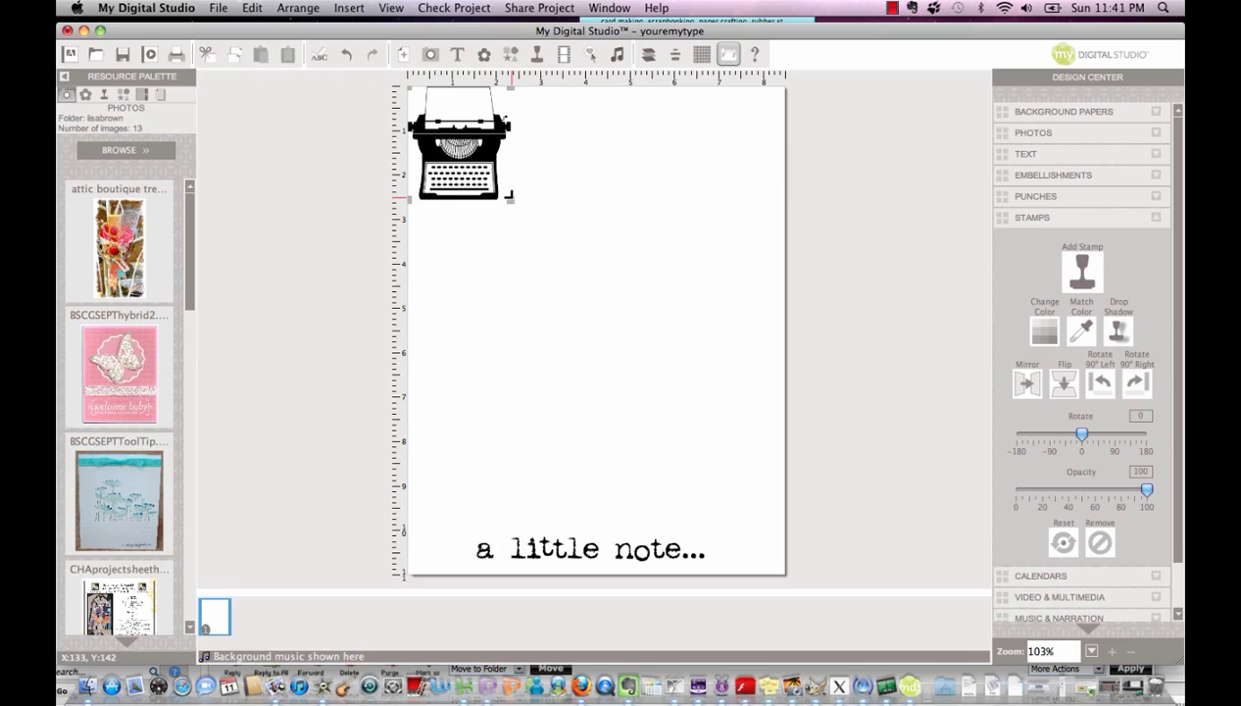
pyautogui.moveTo(509, 199); pyautogui.dragTo(490, 131)
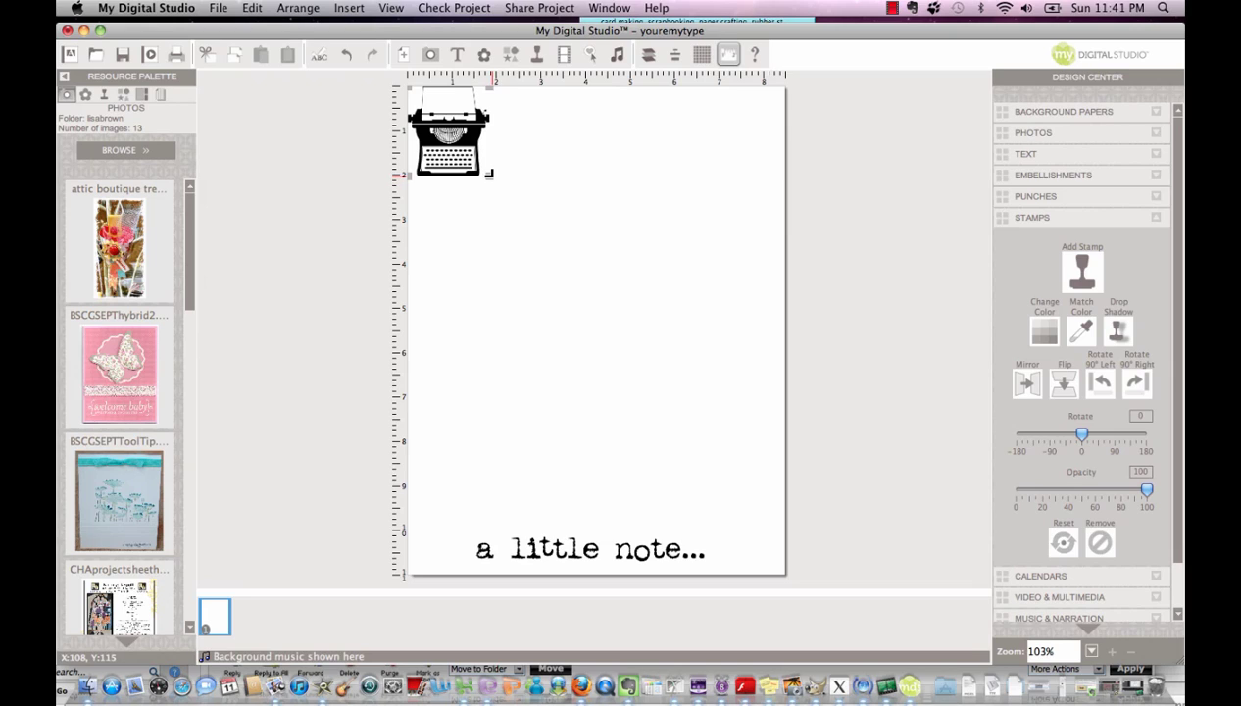
pyautogui.moveTo(489, 174)
pyautogui.mouseDown()
pyautogui.moveTo(497, 183)
pyautogui.moveTo(467, 168)
pyautogui.mouseUp()
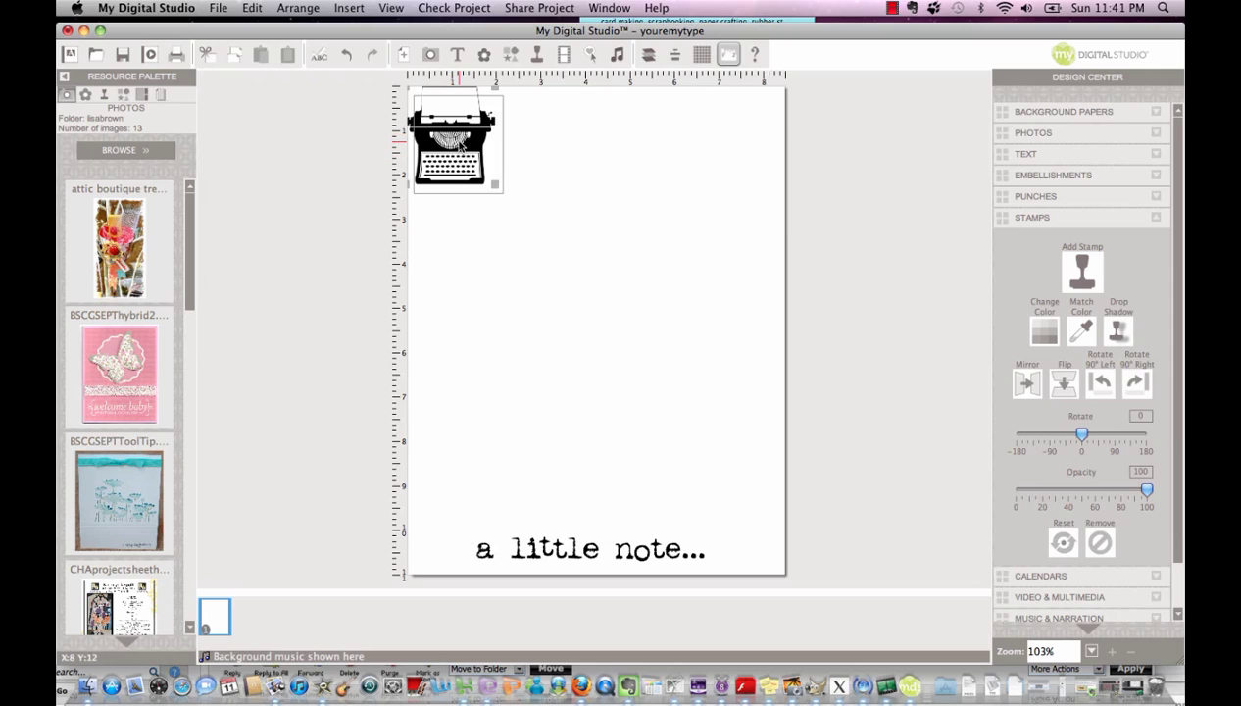
pyautogui.moveTo(453, 137); pyautogui.dragTo(510, 215)
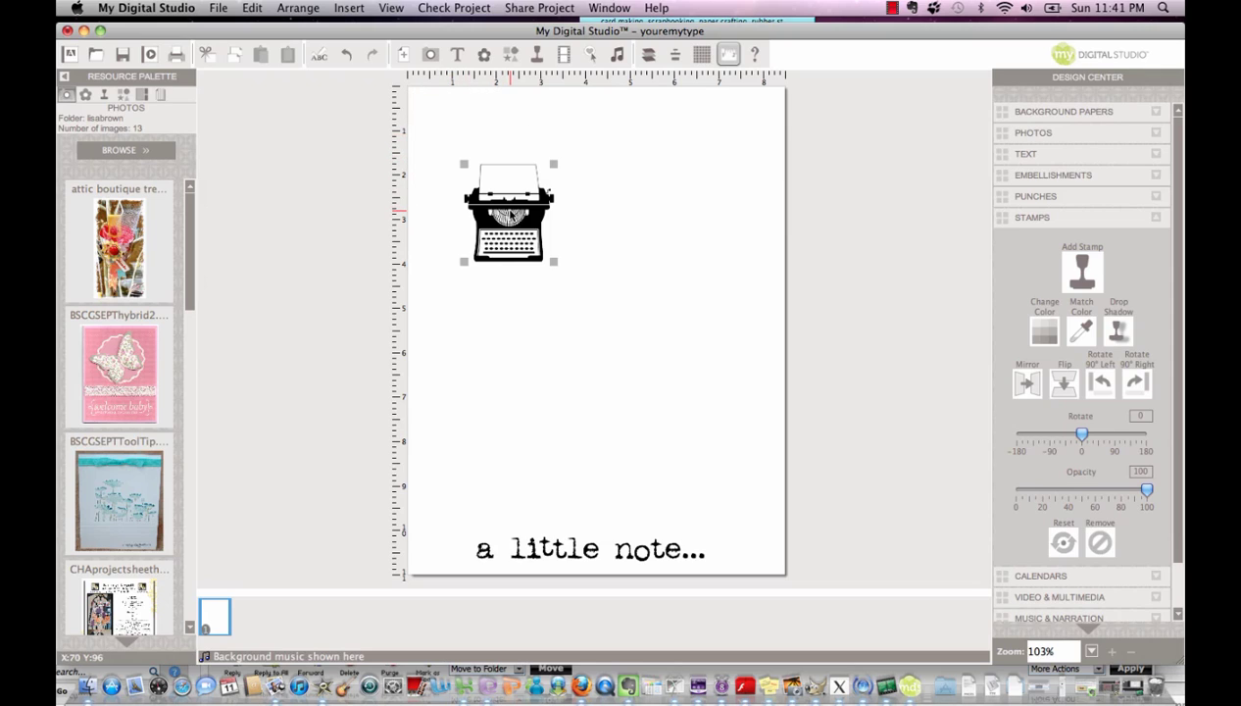
# Show the Page Bleed Area guide, dismiss its message and move the typewriter stamp slightly higher inside the guide.
pyautogui.click(393, 9)
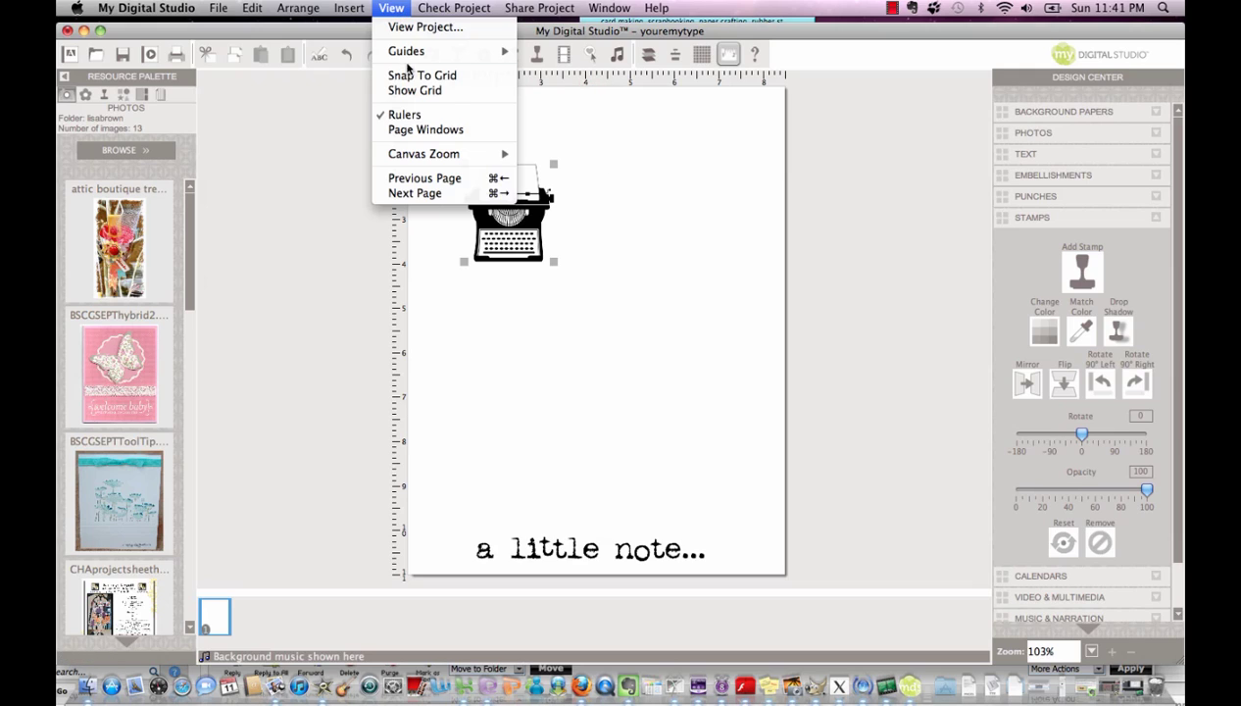
pyautogui.moveTo(407, 59)
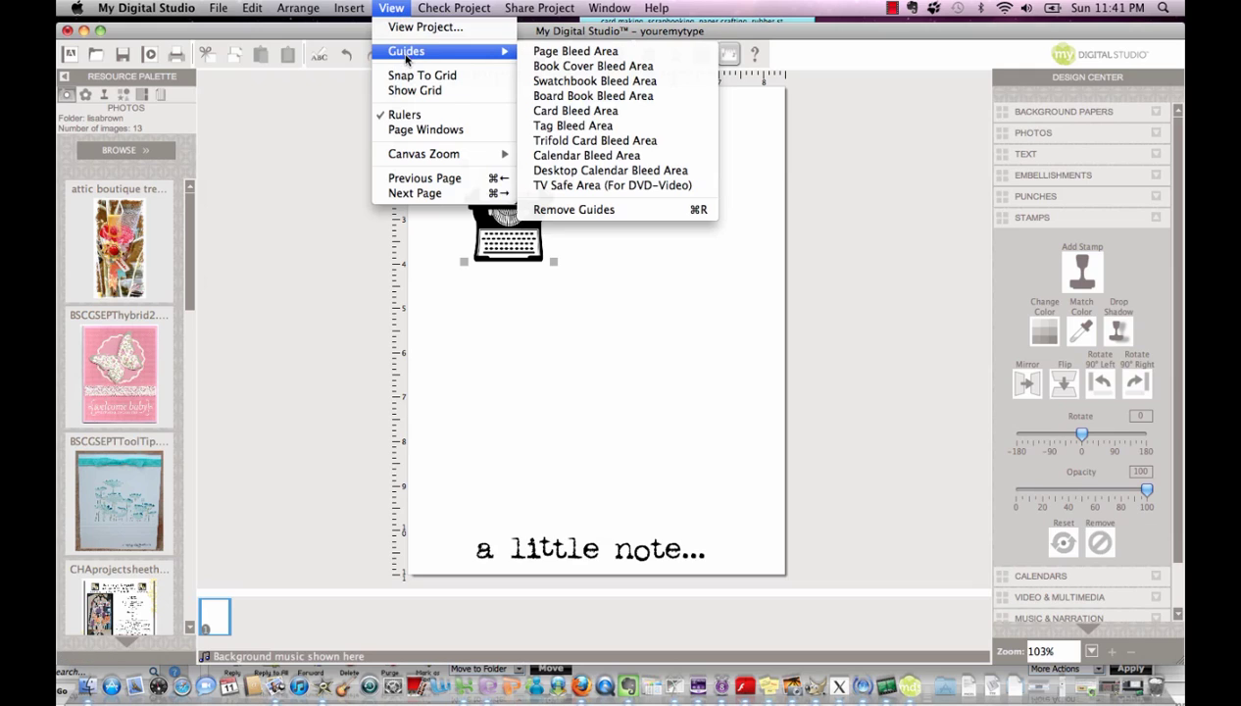
pyautogui.click(545, 52)
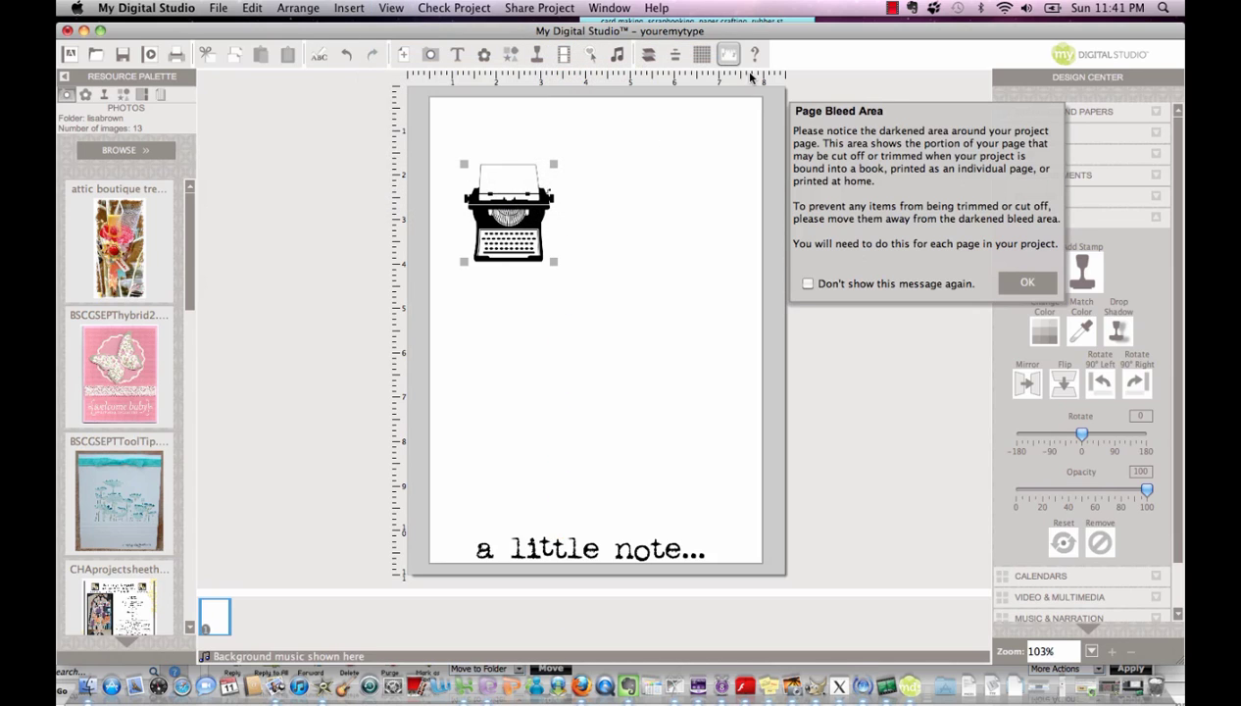
pyautogui.click(1027, 283)
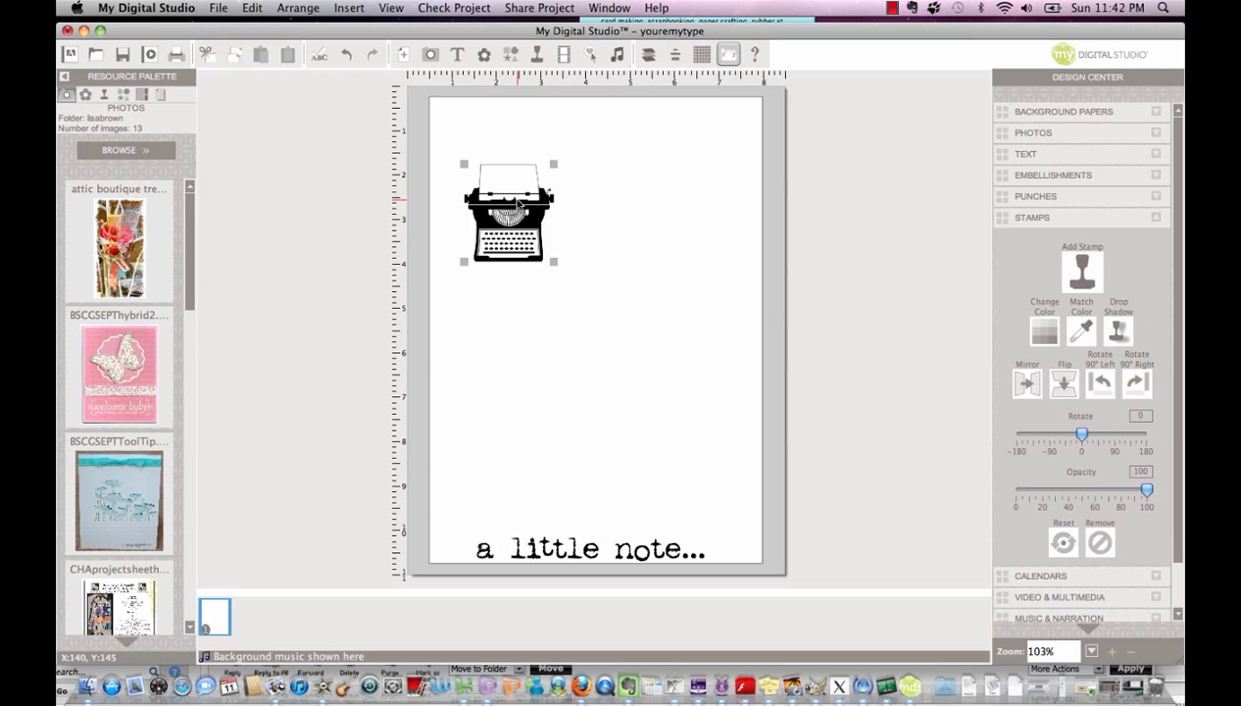
pyautogui.moveTo(519, 203); pyautogui.dragTo(517, 173)
# Shrink the "a little note" stamp to about W 62, H 7 and place it on the typewriter's sheet of paper.
pyautogui.moveTo(595, 552); pyautogui.dragTo(590, 399)
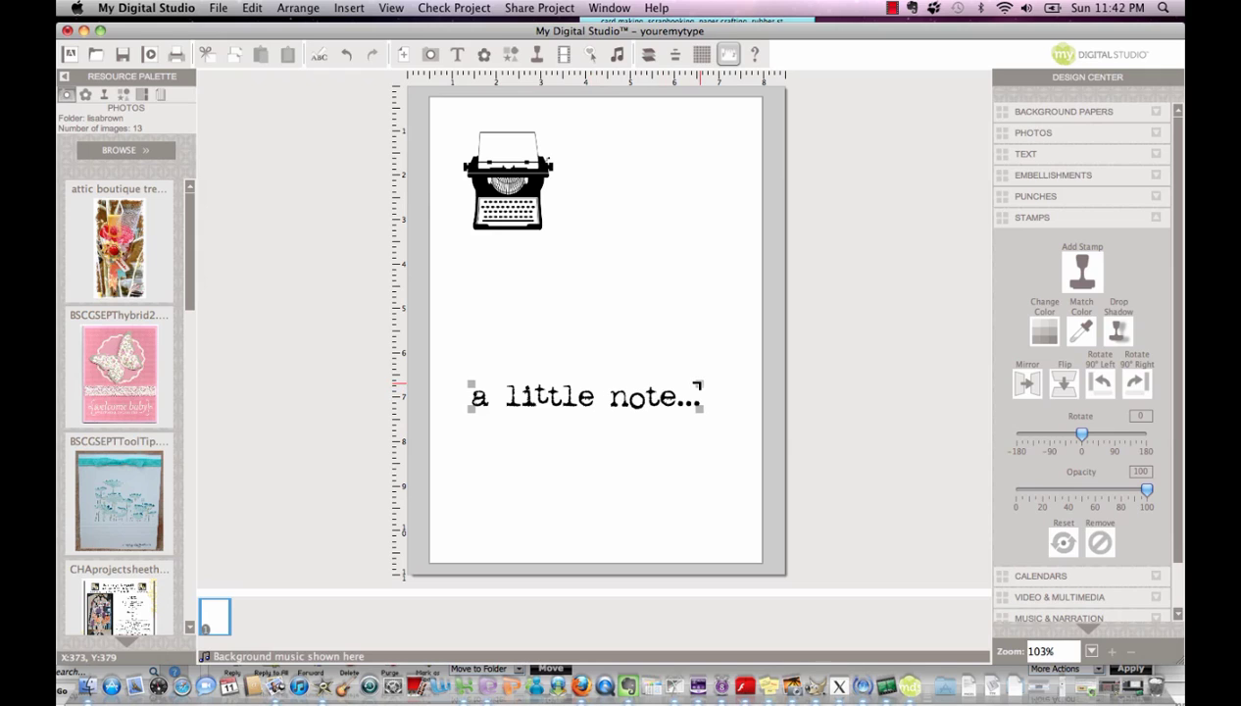
pyautogui.moveTo(697, 386); pyautogui.dragTo(518, 406)
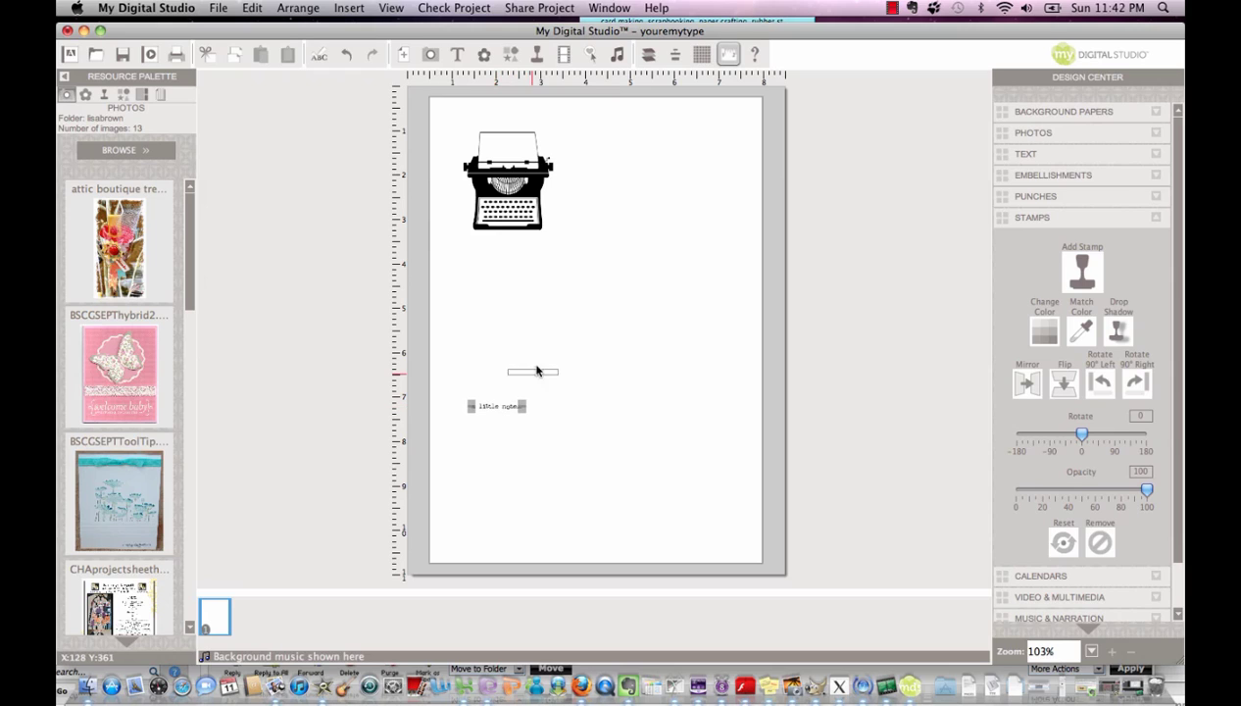
pyautogui.moveTo(528, 222); pyautogui.dragTo(506, 155)
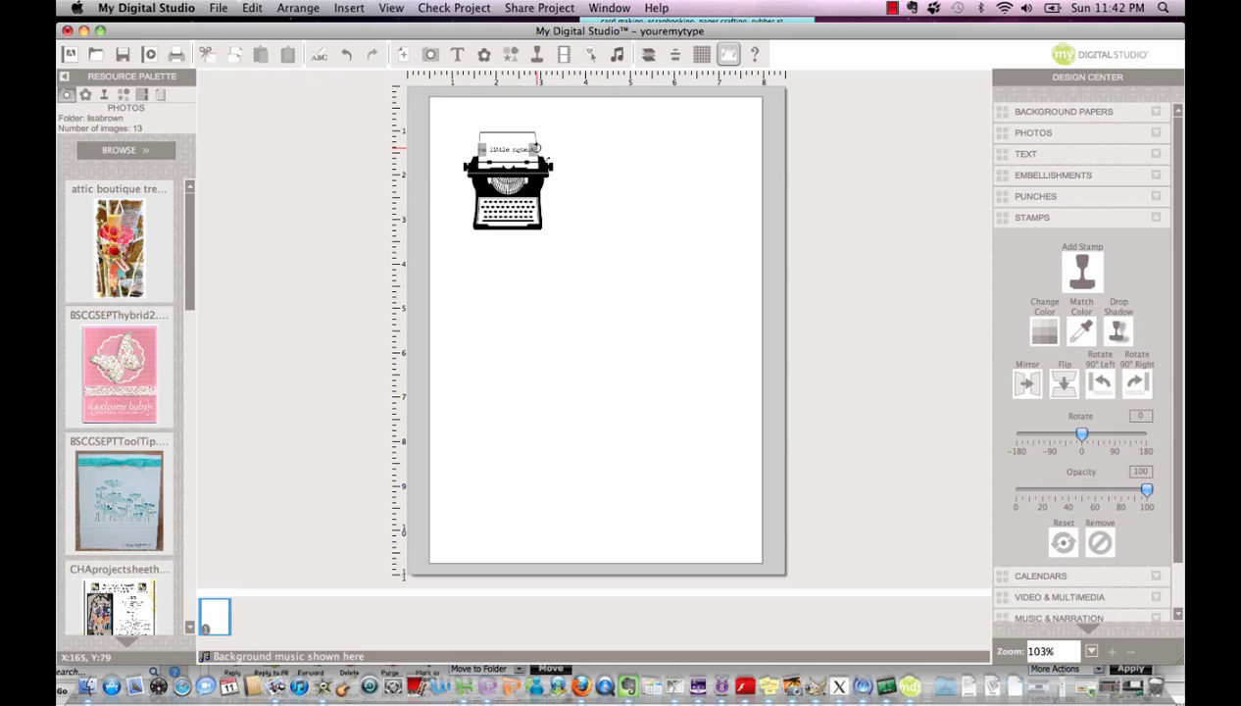
pyautogui.click(577, 144)
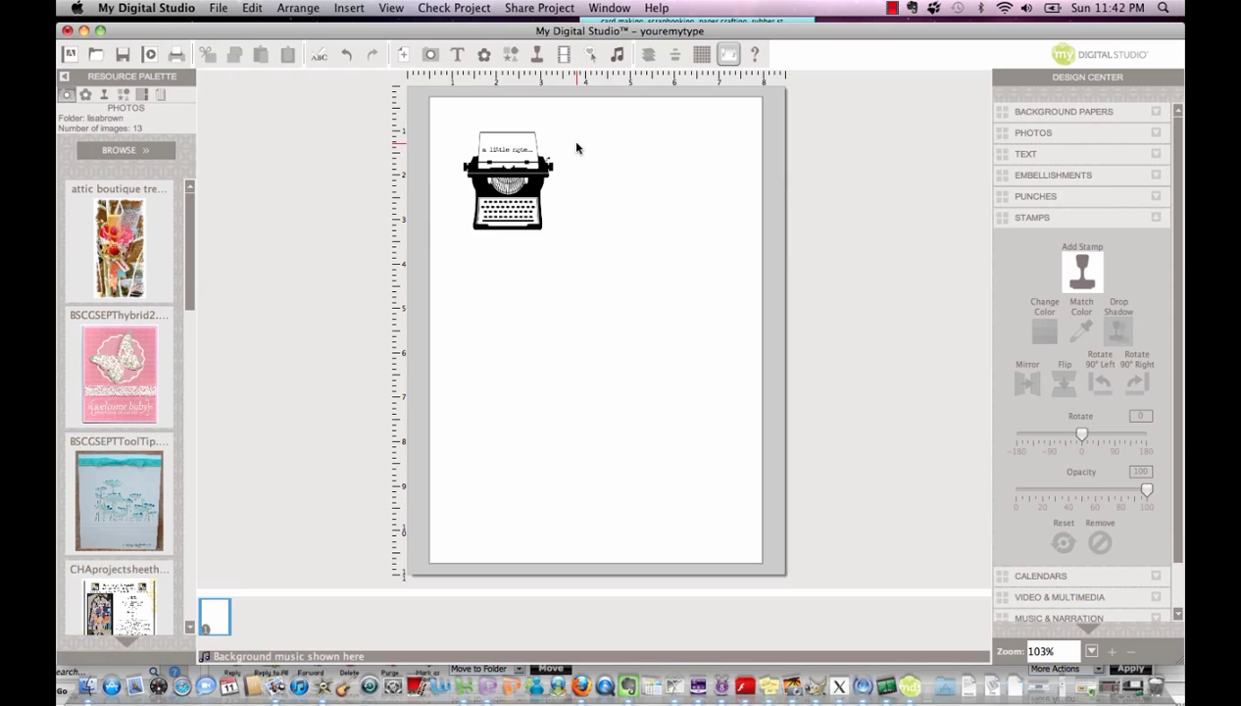
# Nudge the "a little note" stamp in small increments to centre it on the typewriter's paper, and deselect it.
pyautogui.click(502, 156)
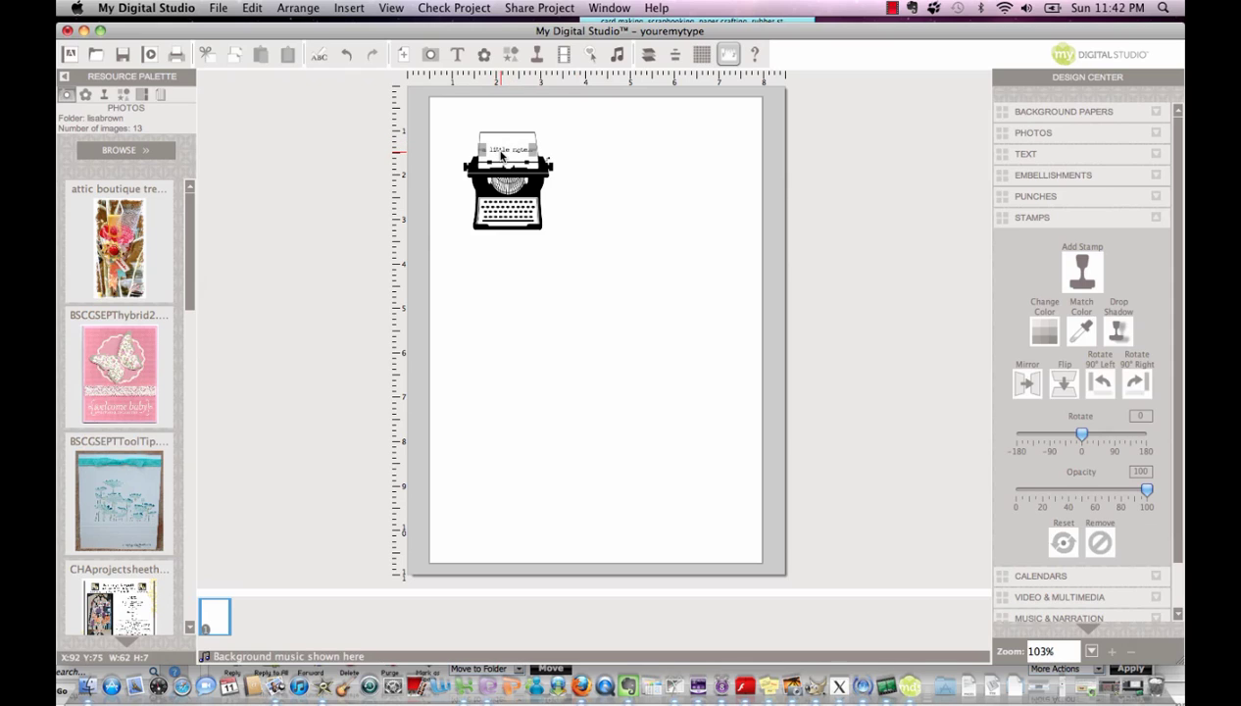
pyautogui.press('Up')
pyautogui.press('Up')
pyautogui.press('Up')
pyautogui.press('Up')
pyautogui.press('Up')
pyautogui.press('Down')
pyautogui.press('Down')
pyautogui.press('Down')
pyautogui.press('Down')
pyautogui.press('Right')
pyautogui.press('Right')
pyautogui.press('Right')
pyautogui.press('Right')
pyautogui.press('Left')
pyautogui.press('Left')
pyautogui.click(592, 144)
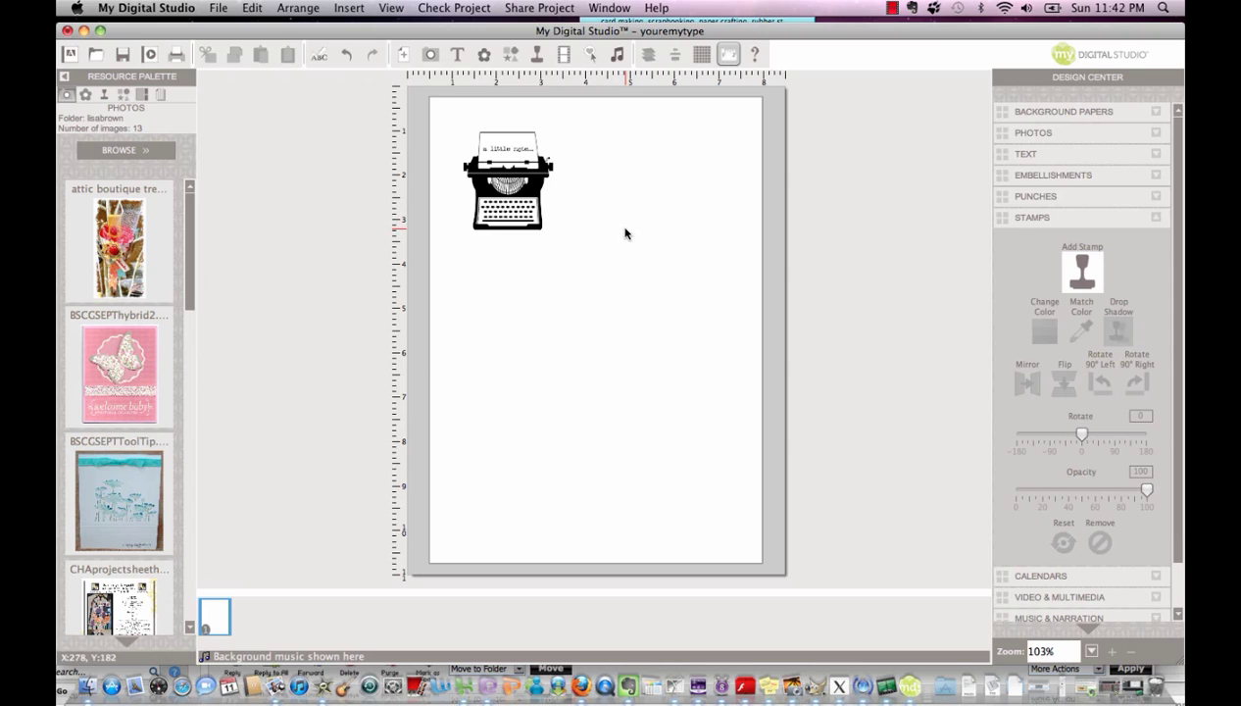
# Group the "a little note" sentiment with the typewriter stamp and move the group slightly higher on the page.
pyautogui.click(510, 152)
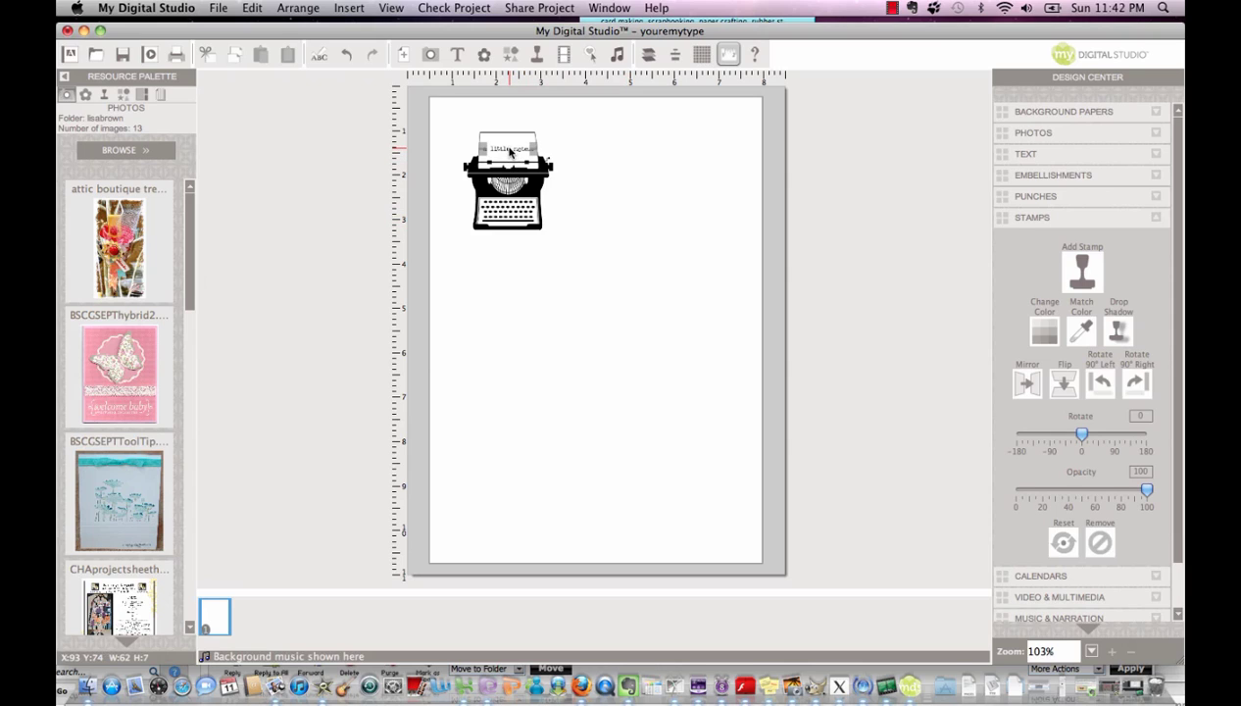
pyautogui.click(529, 194)
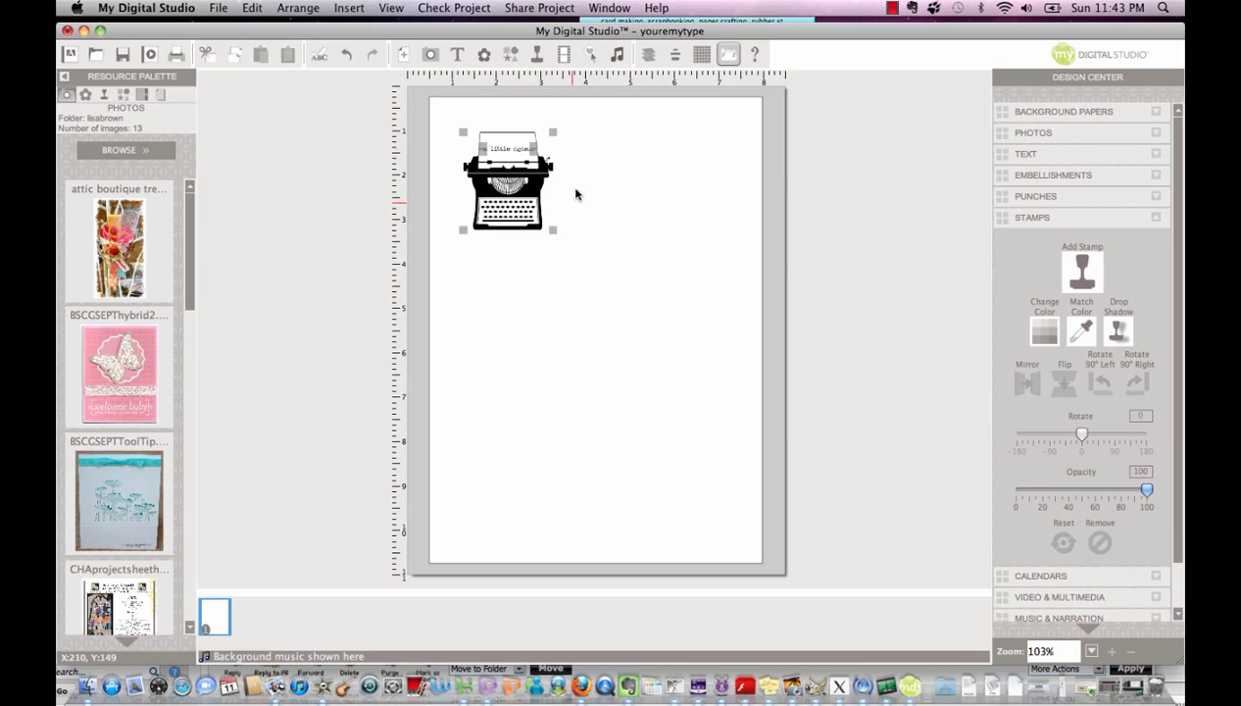
pyautogui.click(311, 12)
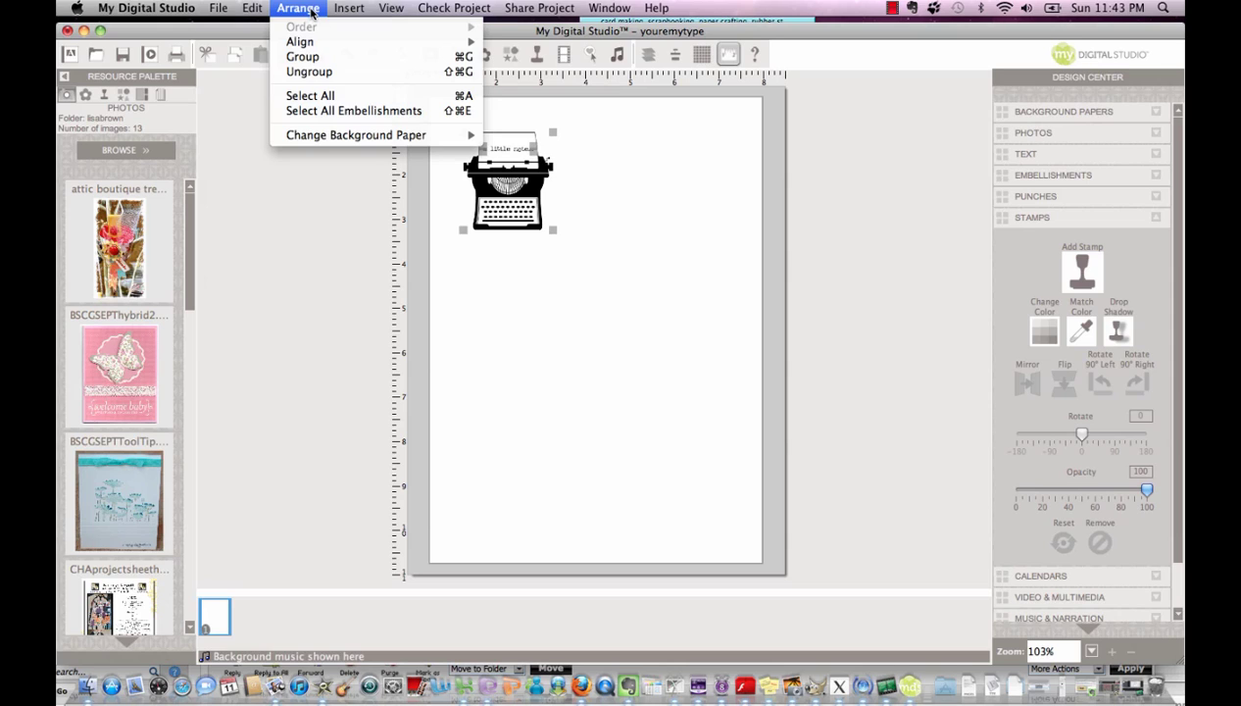
pyautogui.click(312, 58)
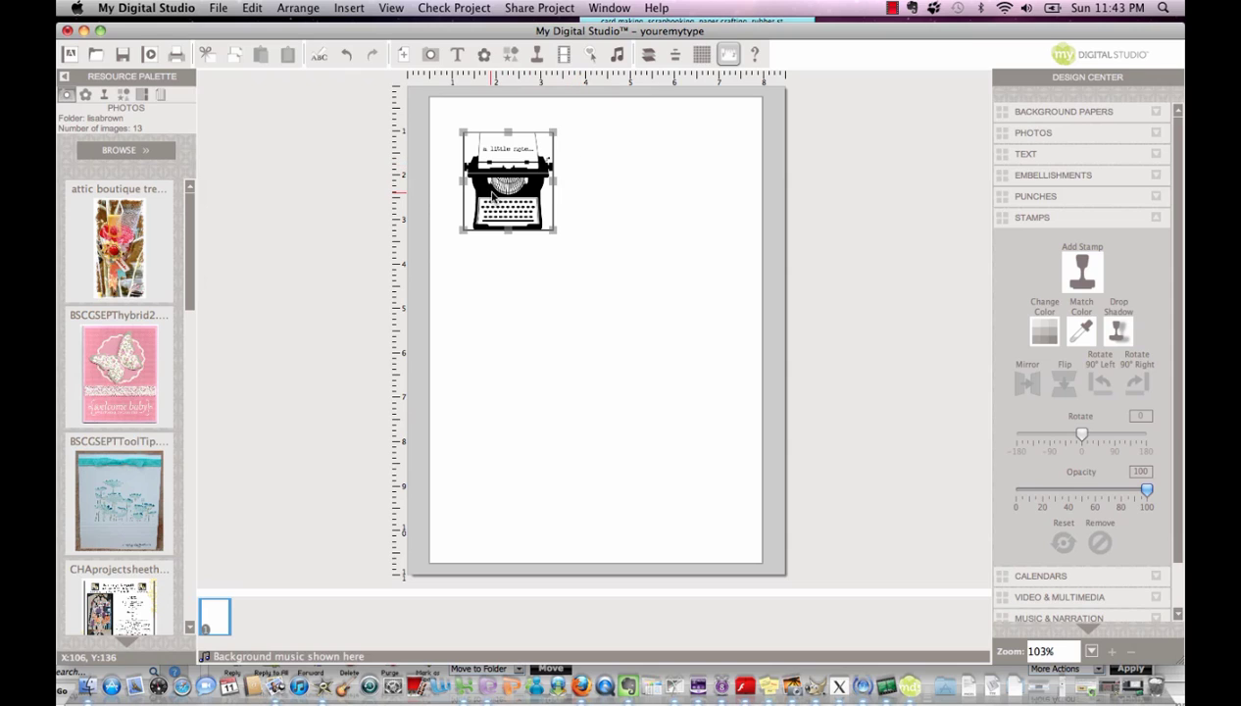
pyautogui.moveTo(487, 196)
pyautogui.mouseDown()
pyautogui.moveTo(564, 205)
pyautogui.moveTo(480, 171)
pyautogui.moveTo(510, 183)
pyautogui.moveTo(490, 174)
pyautogui.mouseUp()
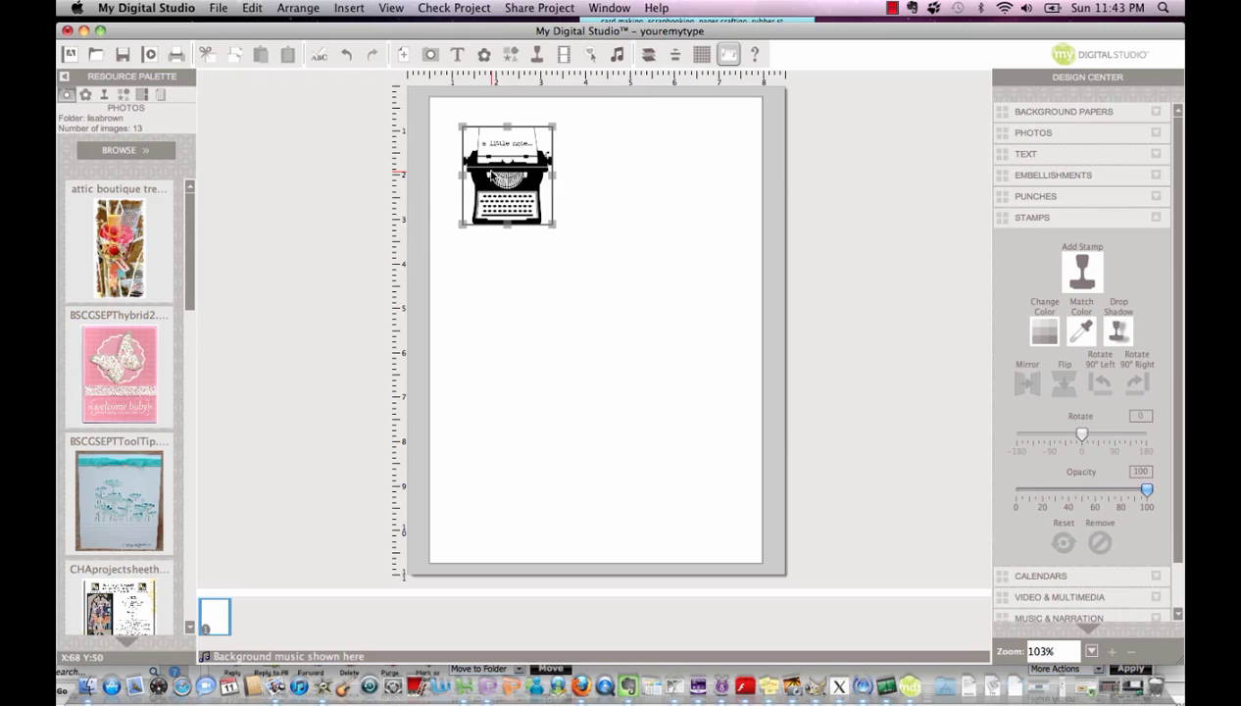
# Copy the grouped typewriter and place a pasted copy beside the original, in the page's upper-right area.
pyautogui.rightClick(525, 168)
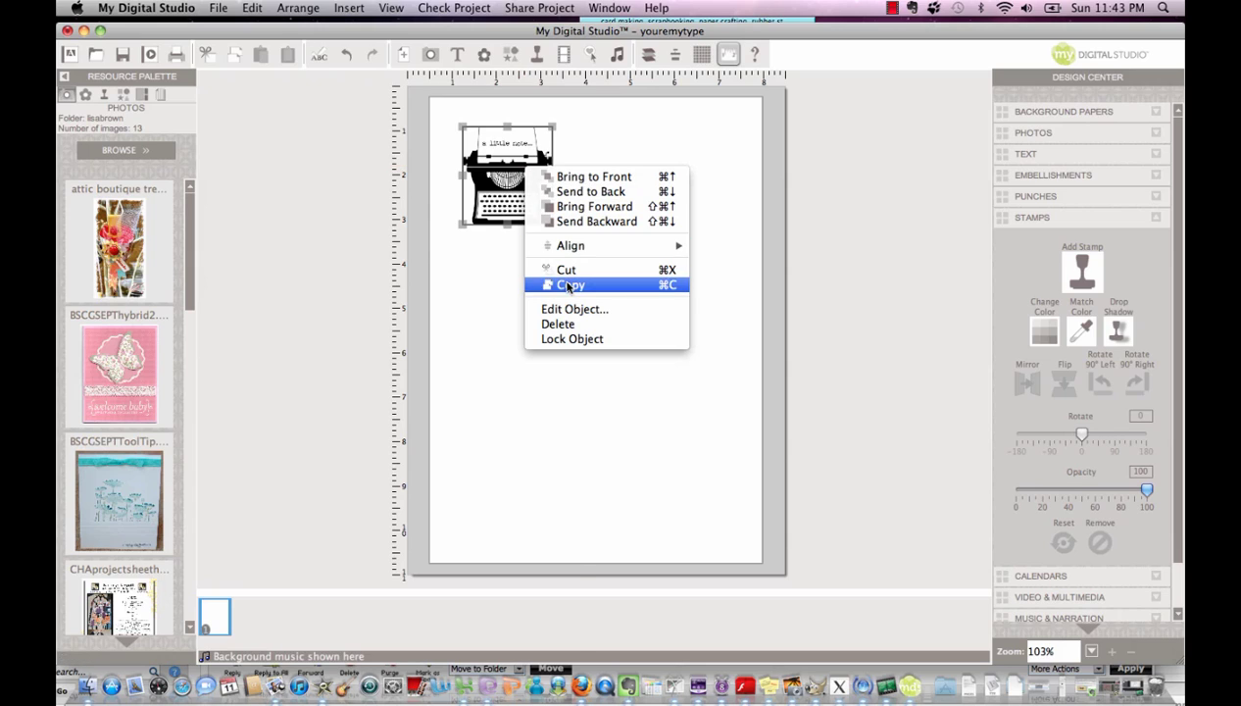
pyautogui.click(568, 286)
pyautogui.rightClick(633, 193)
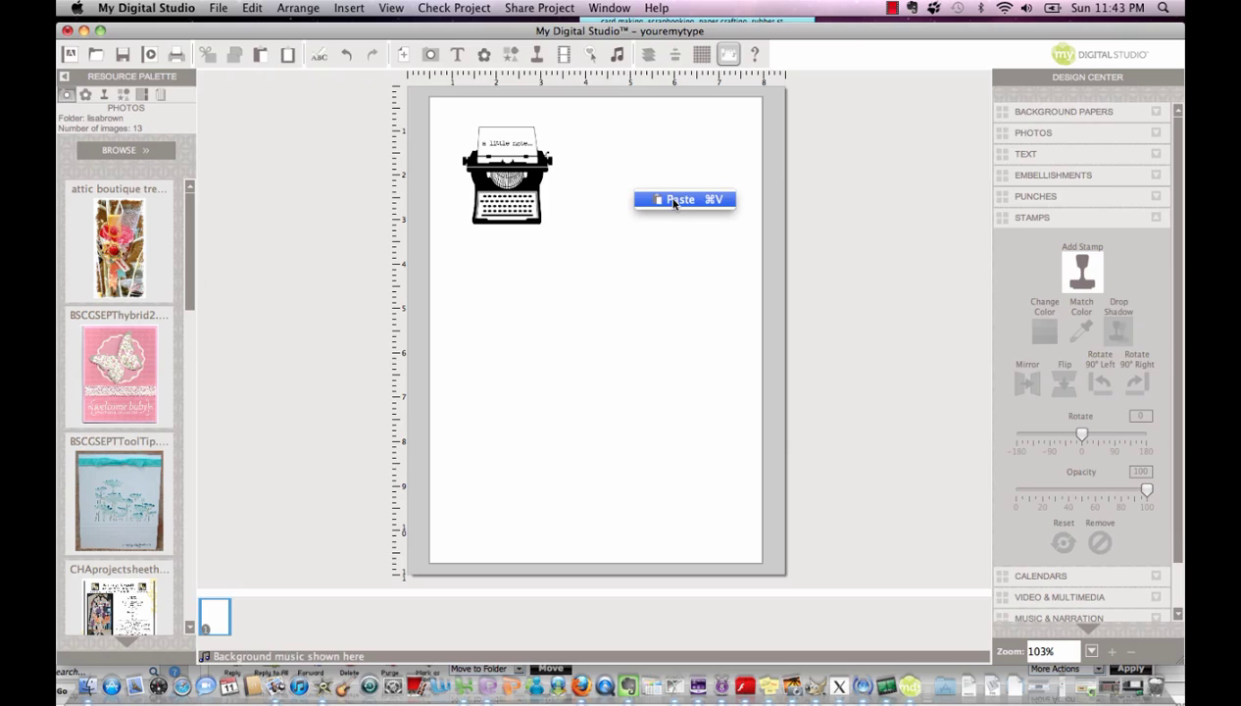
pyautogui.click(674, 200)
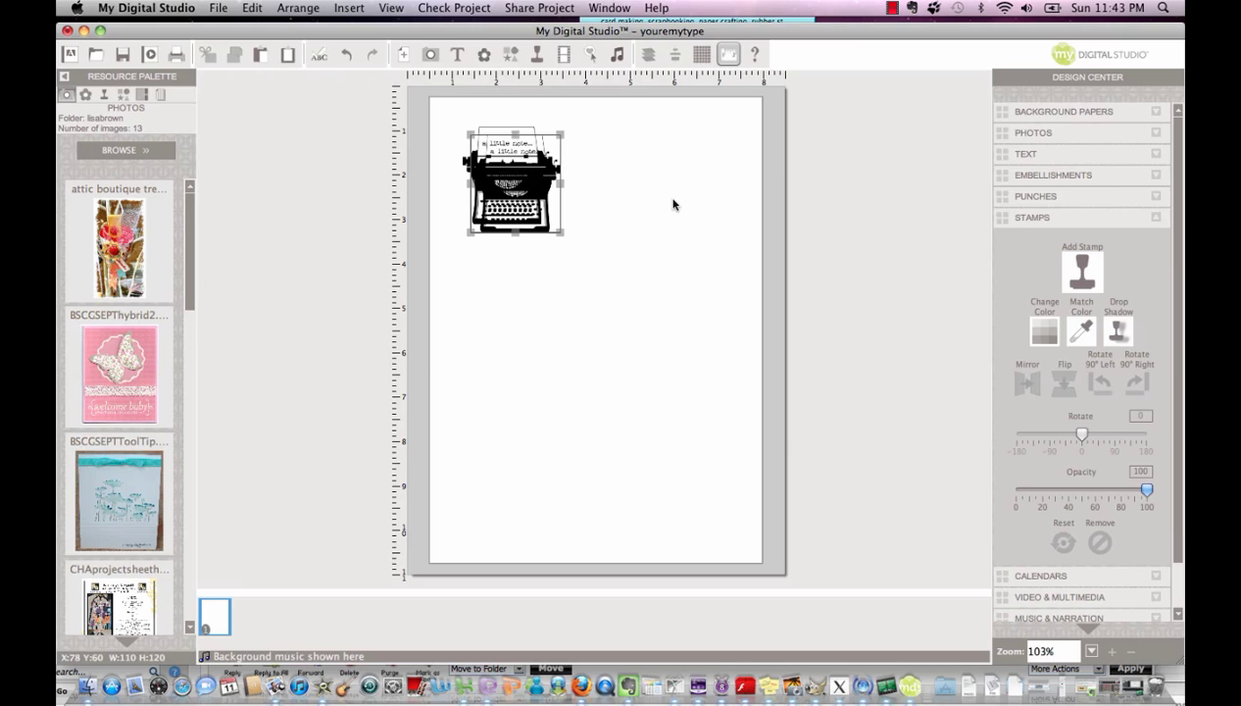
pyautogui.moveTo(527, 206); pyautogui.dragTo(665, 203)
# Paste a second copy of the typewriter group and place it below the original.
pyautogui.rightClick(531, 293)
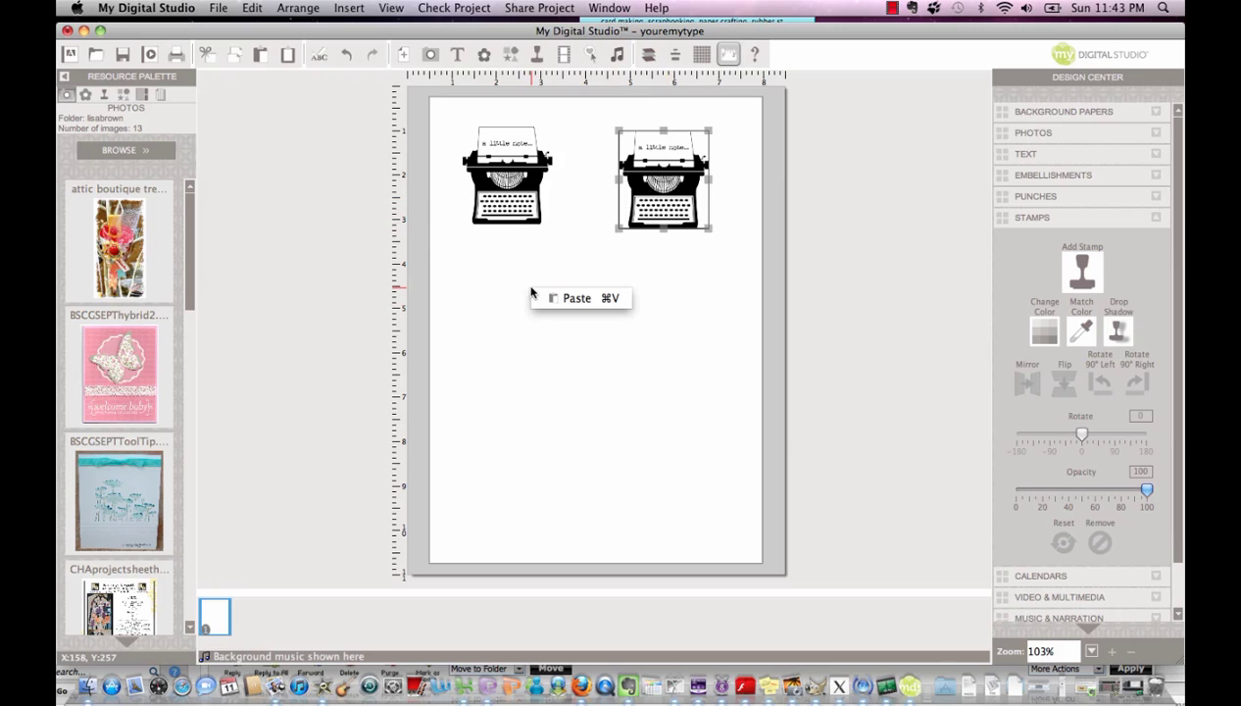
pyautogui.click(562, 308)
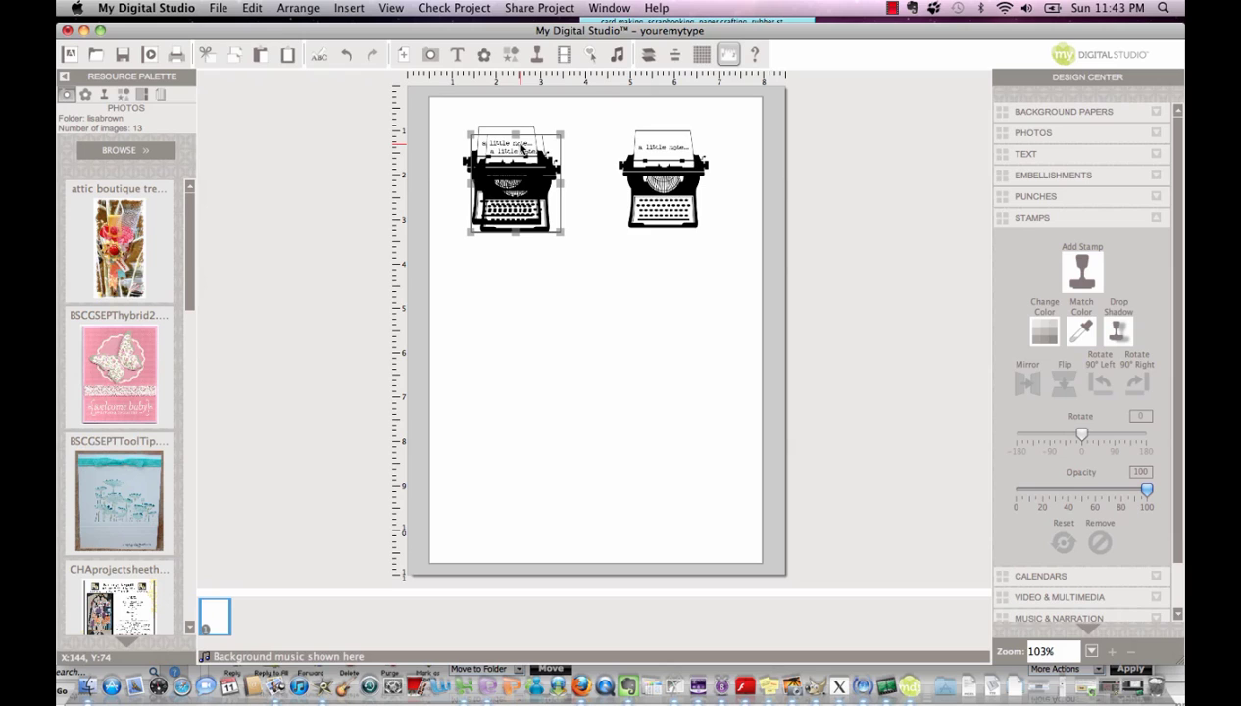
pyautogui.moveTo(518, 145); pyautogui.dragTo(525, 295)
# Paste a third copy of the typewriter group below the upper-right one to complete a two-by-two layout, and deselect it.
pyautogui.rightClick(652, 311)
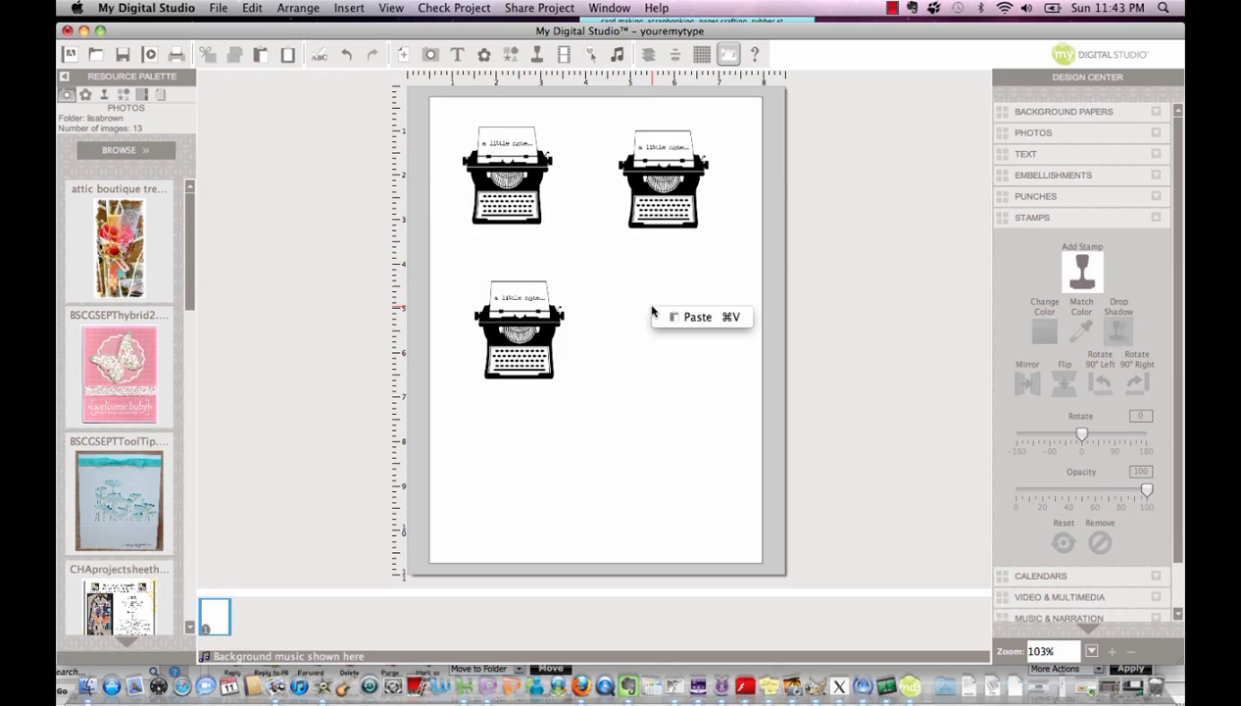
pyautogui.click(699, 316)
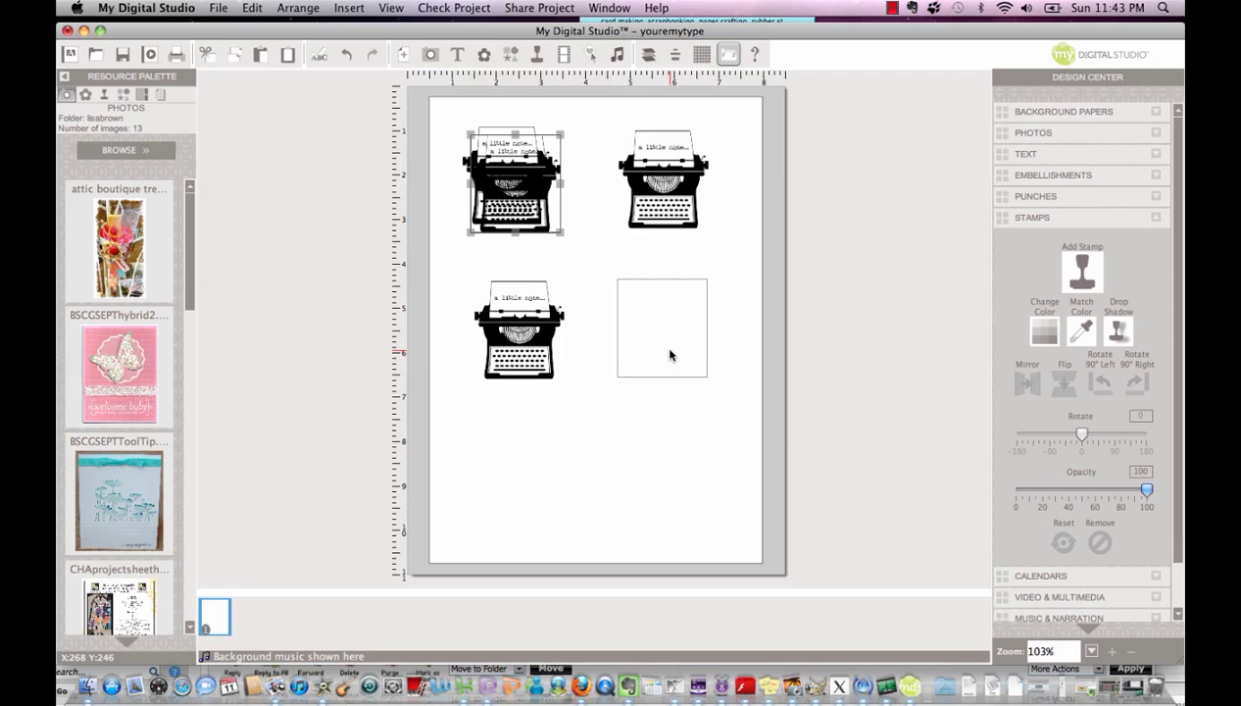
pyautogui.click(638, 292)
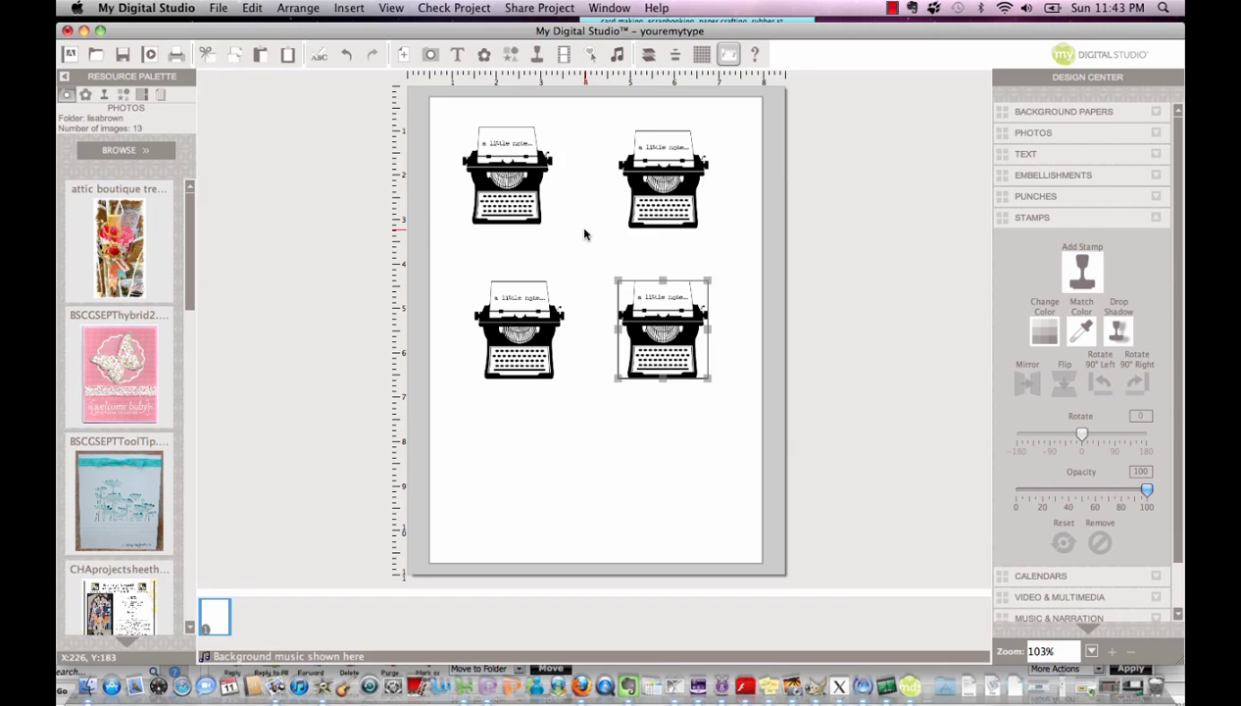
pyautogui.click(584, 233)
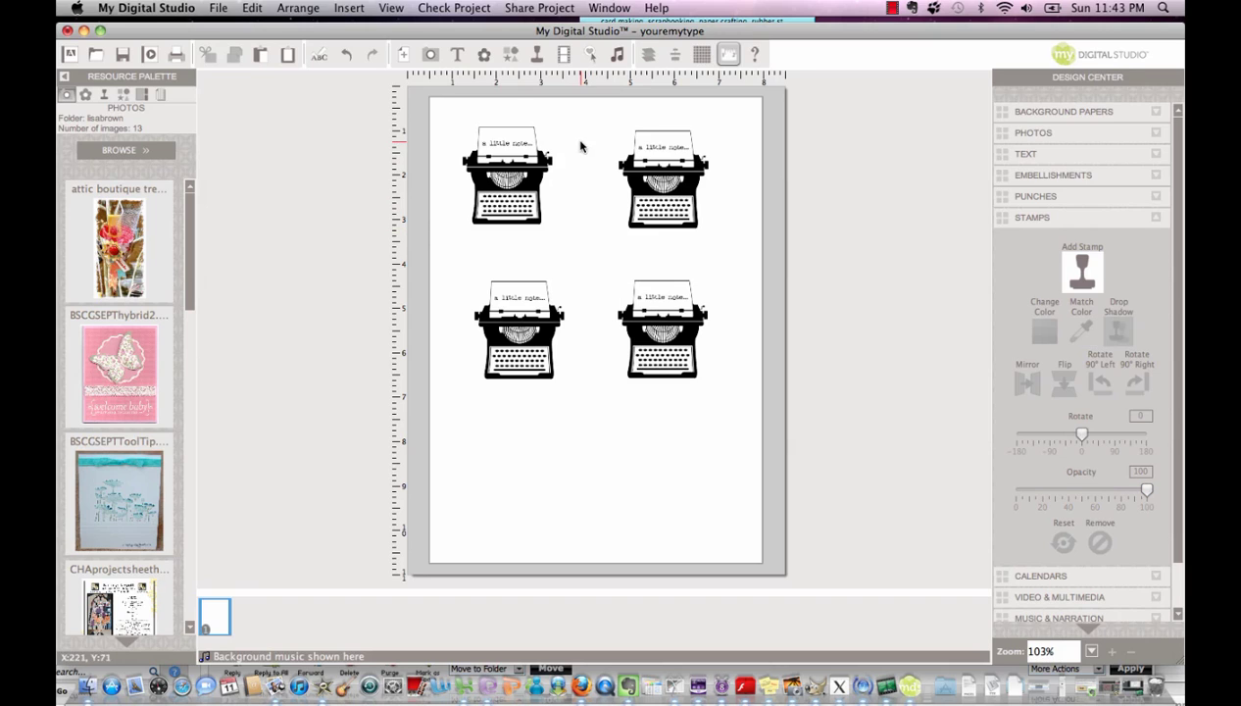
# Start exporting the project to JPEG, saving the changes to the project.
pyautogui.click(528, 11)
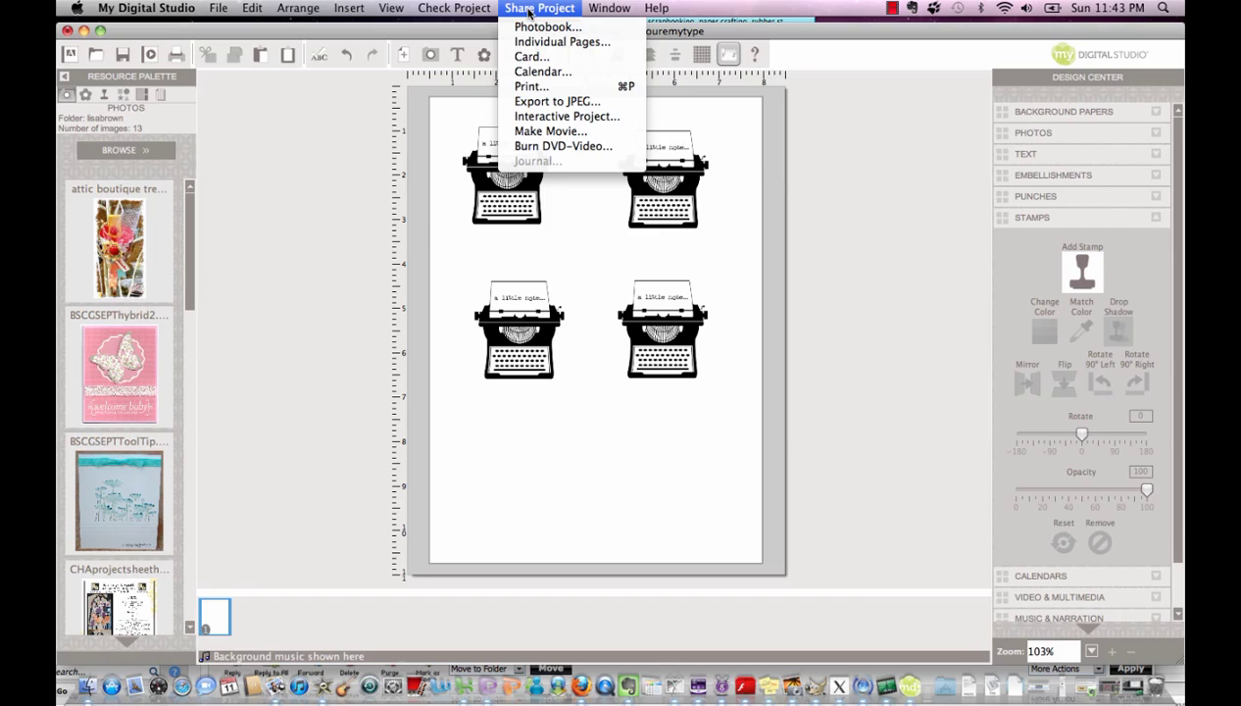
pyautogui.click(544, 102)
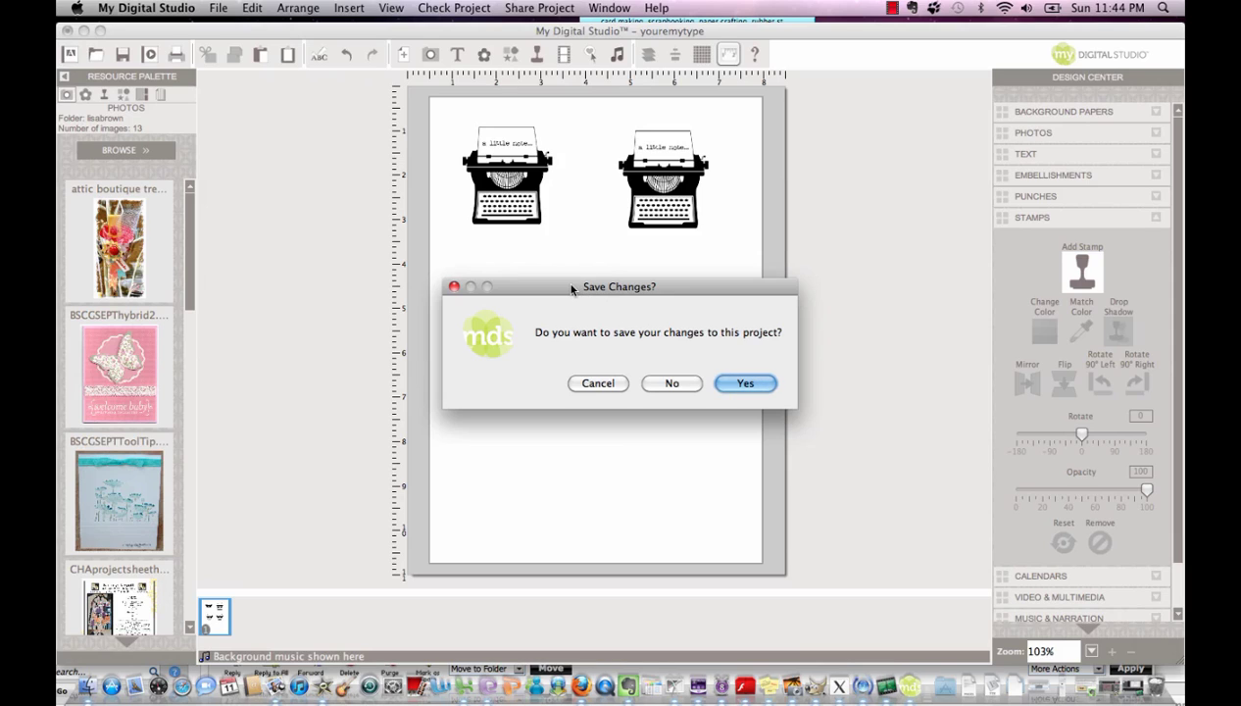
pyautogui.click(745, 384)
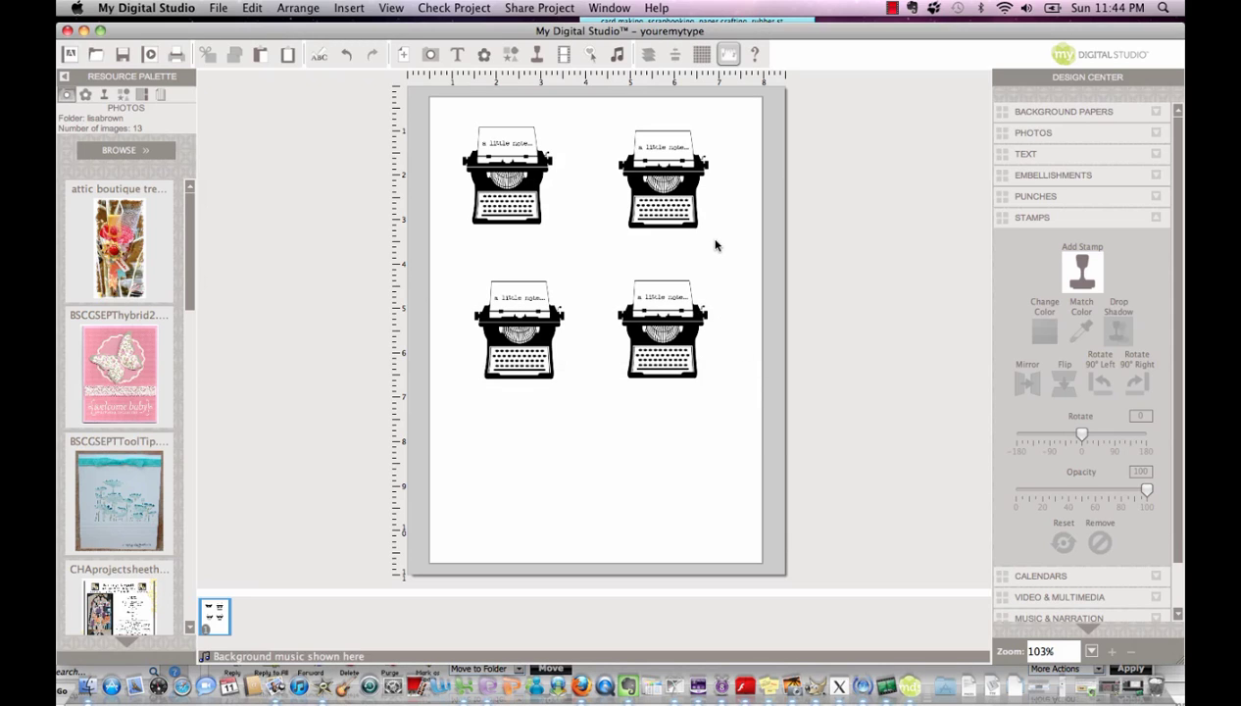
pyautogui.click(403, 55)
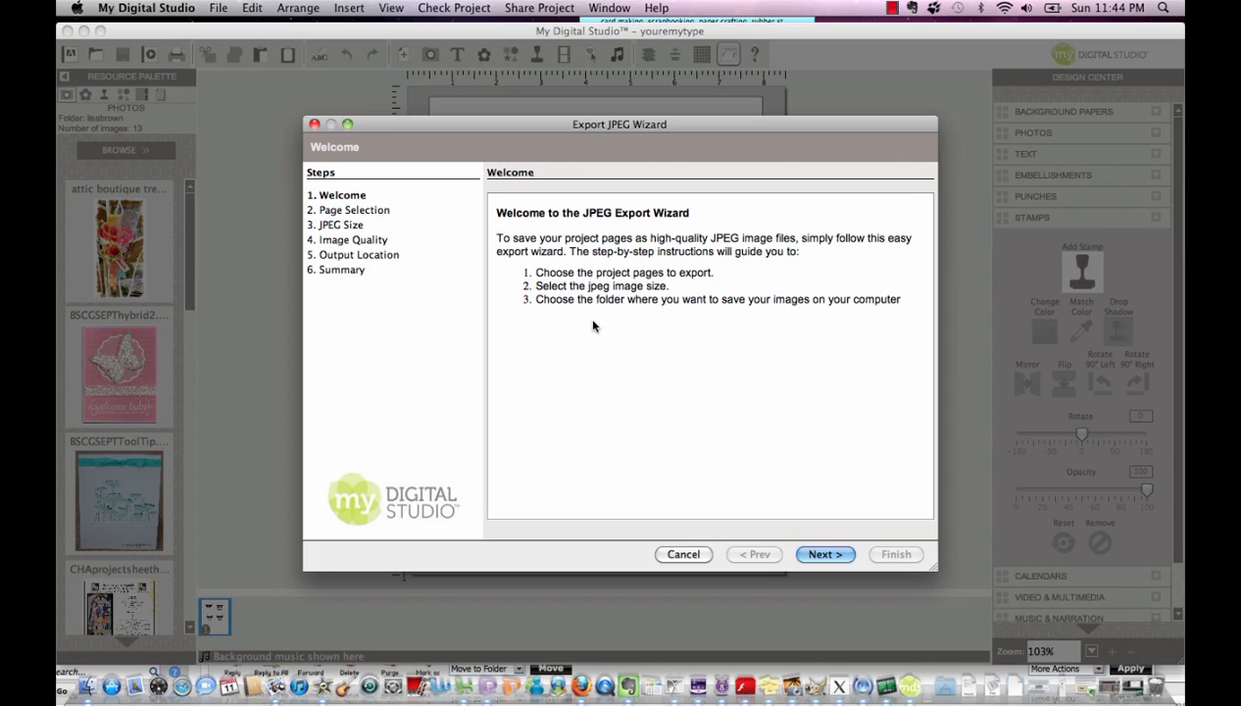
# Choose page 1 for the JPEG export and set the image size to Medium, 1700 x 2200 pixels.
pyautogui.click(825, 554)
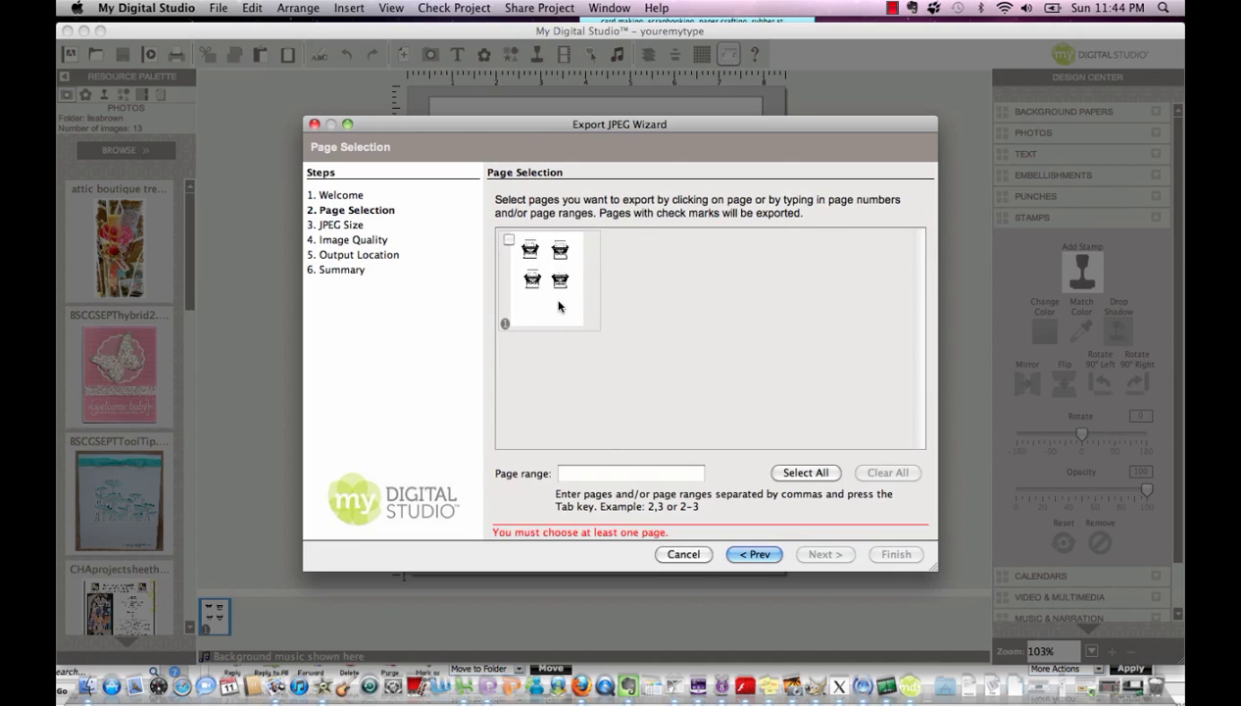
pyautogui.click(510, 243)
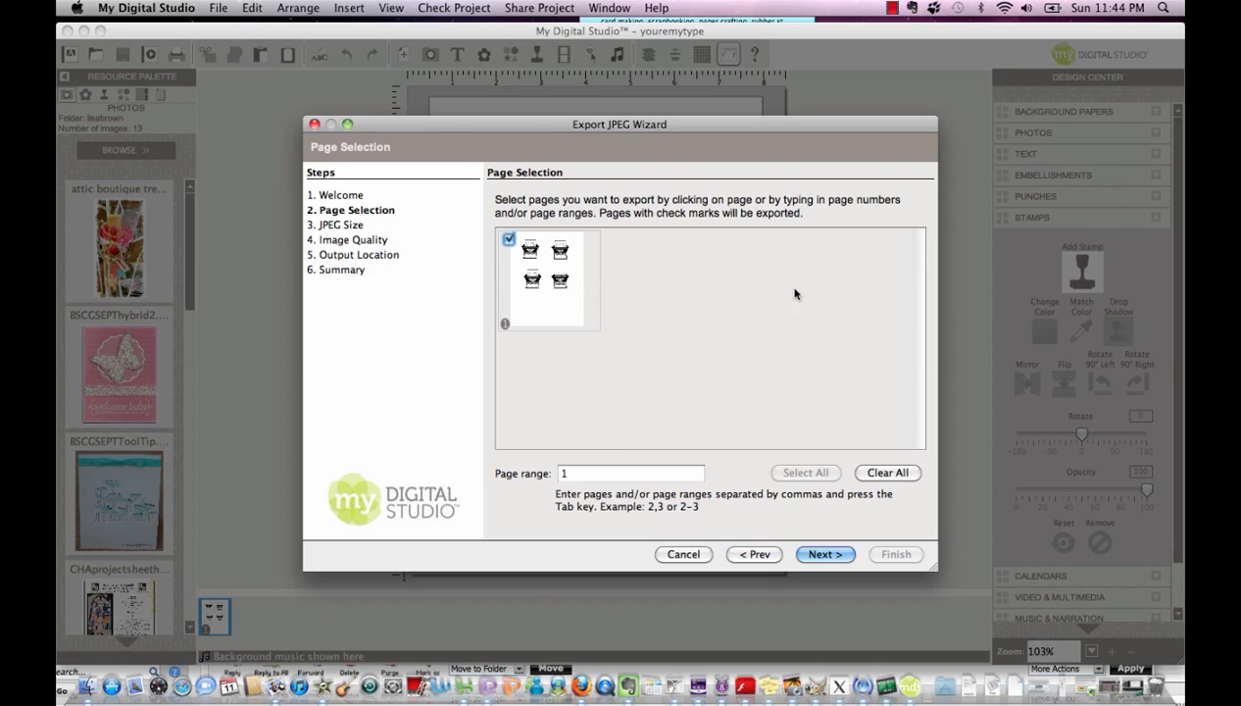
pyautogui.click(822, 554)
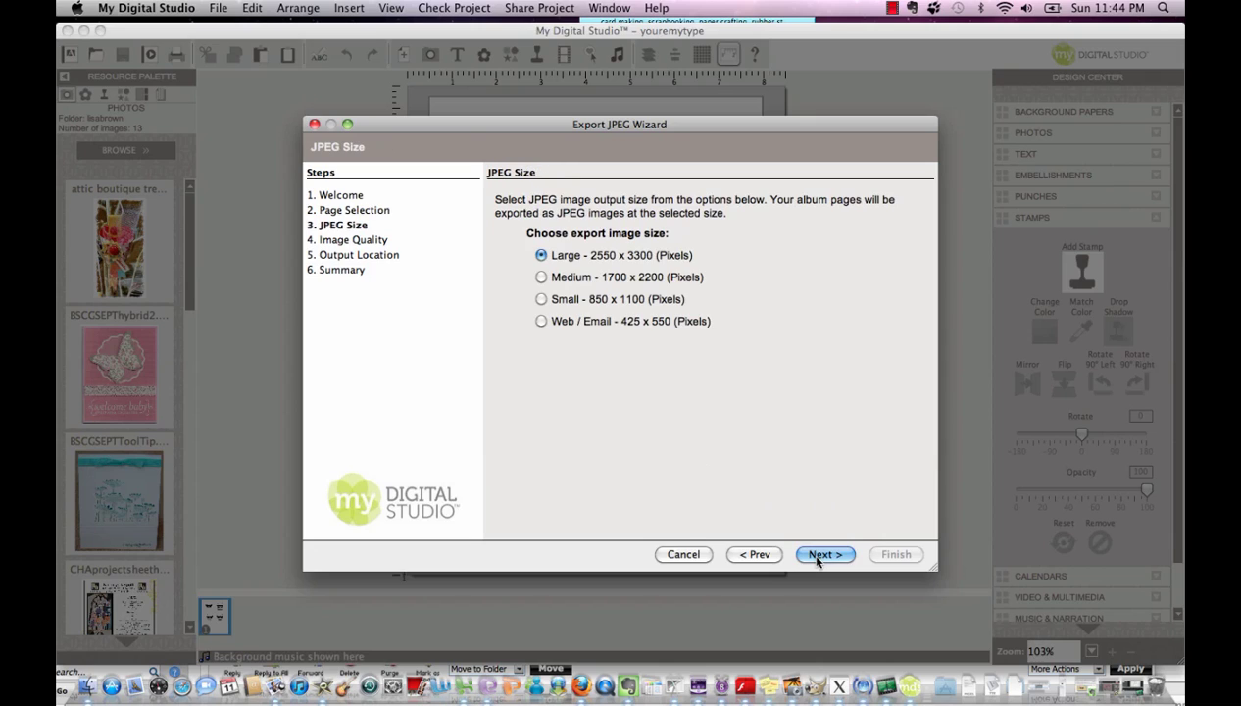
pyautogui.click(540, 278)
pyautogui.click(829, 555)
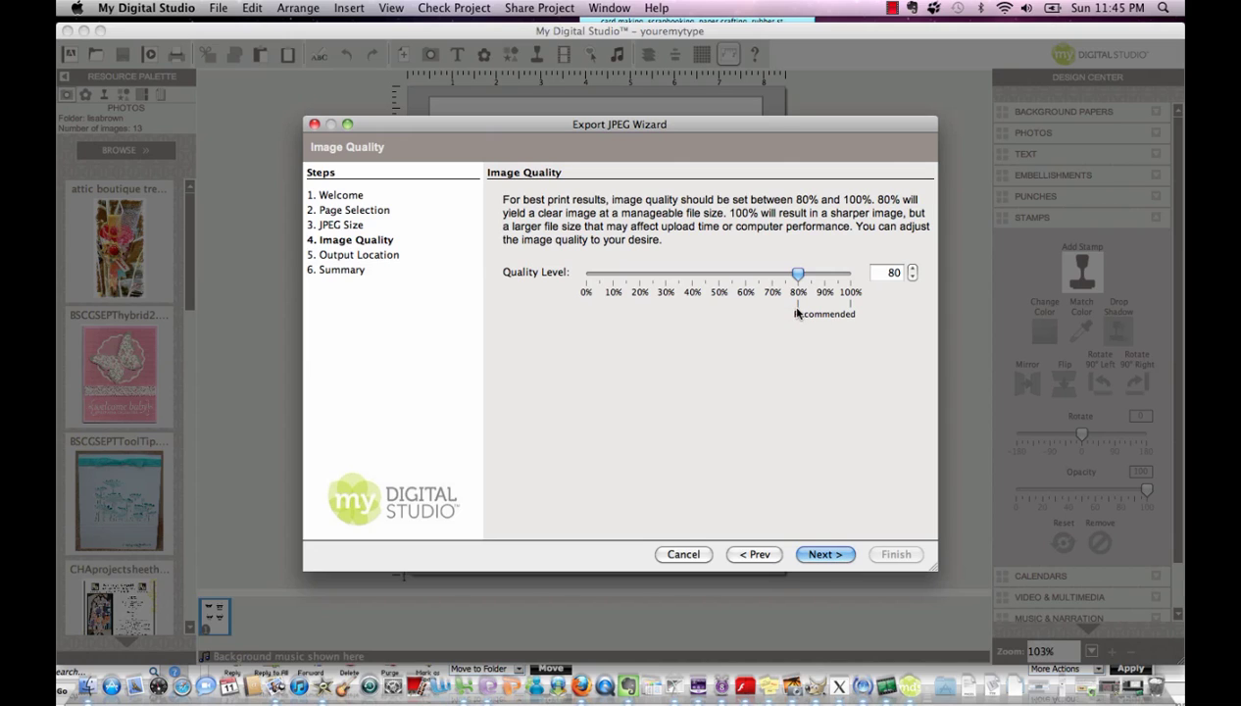
# Accept 80% image quality and the home folder as output location, finish the JPEG export and dismiss its message.
pyautogui.click(829, 555)
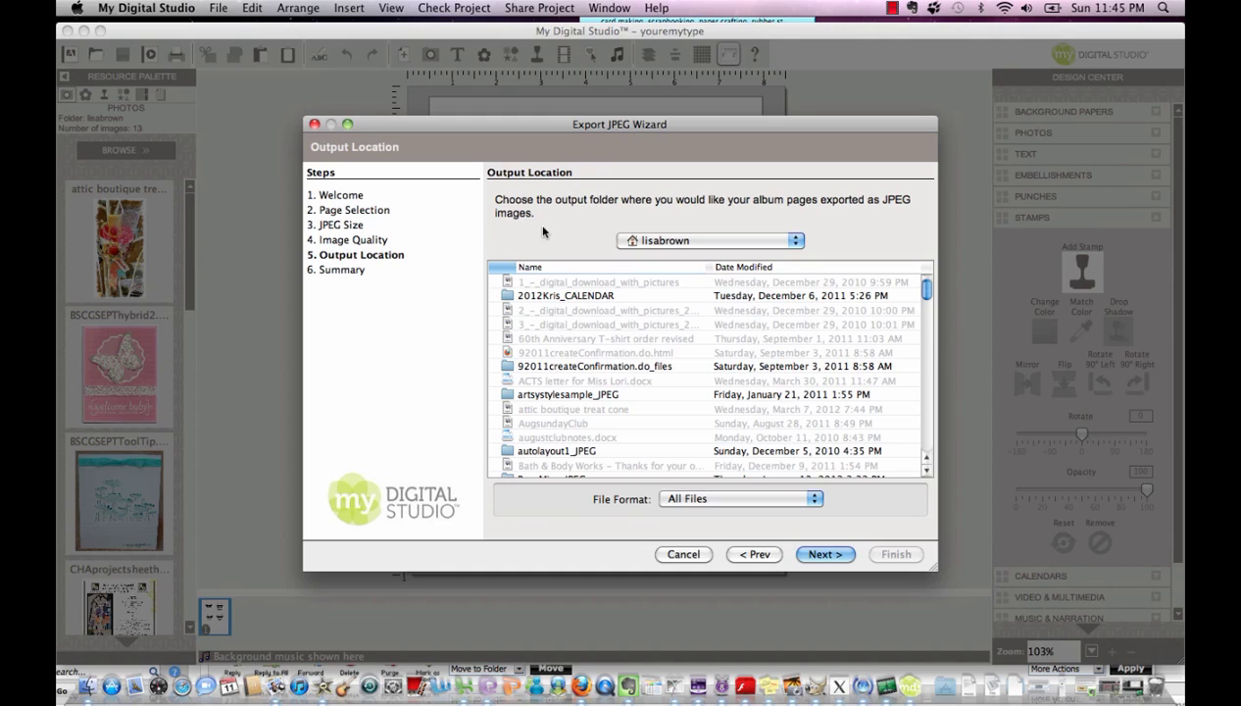
pyautogui.click(820, 555)
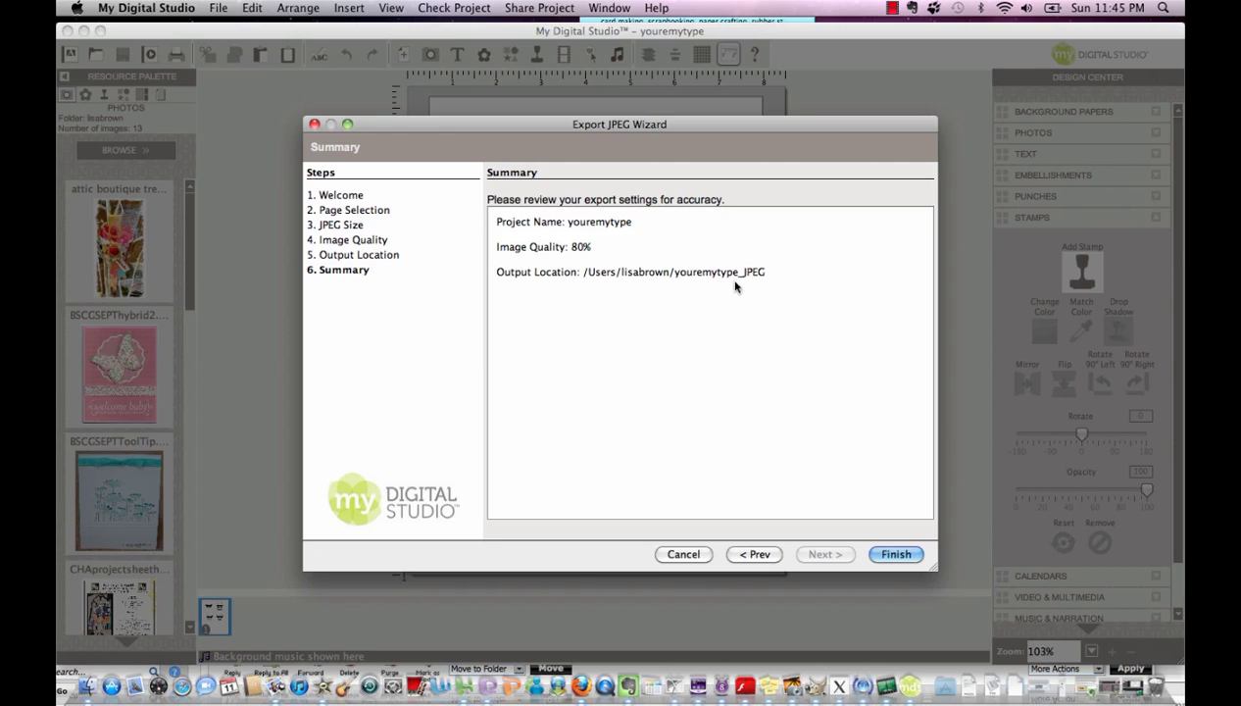
pyautogui.click(900, 555)
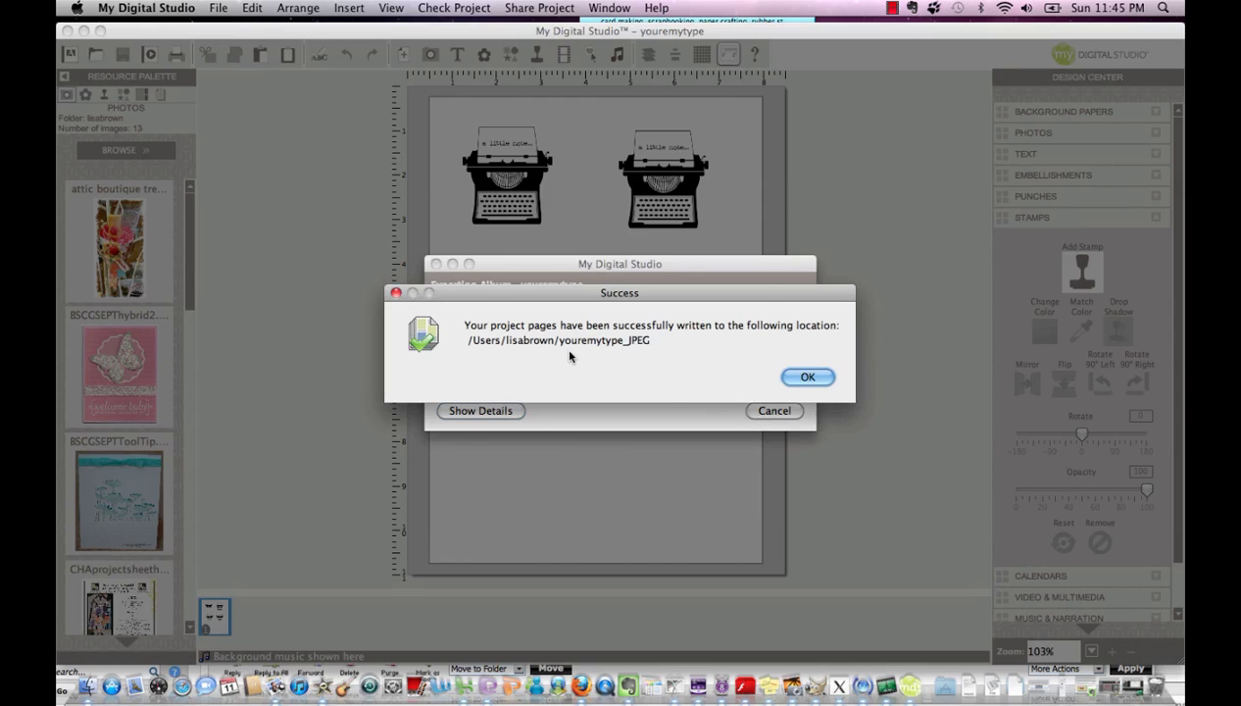
pyautogui.click(808, 378)
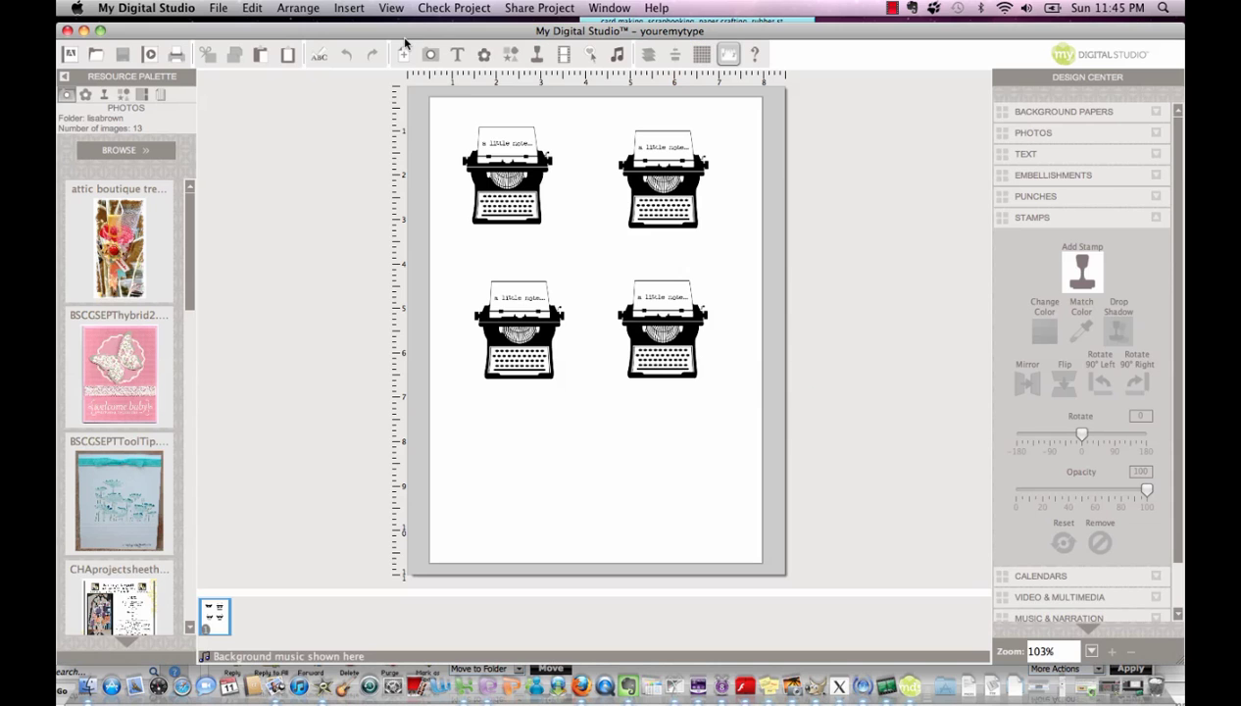
# Switch to Finder, list today's files and open the exported image youremytype-001.jpg.
pyautogui.click(86, 685)
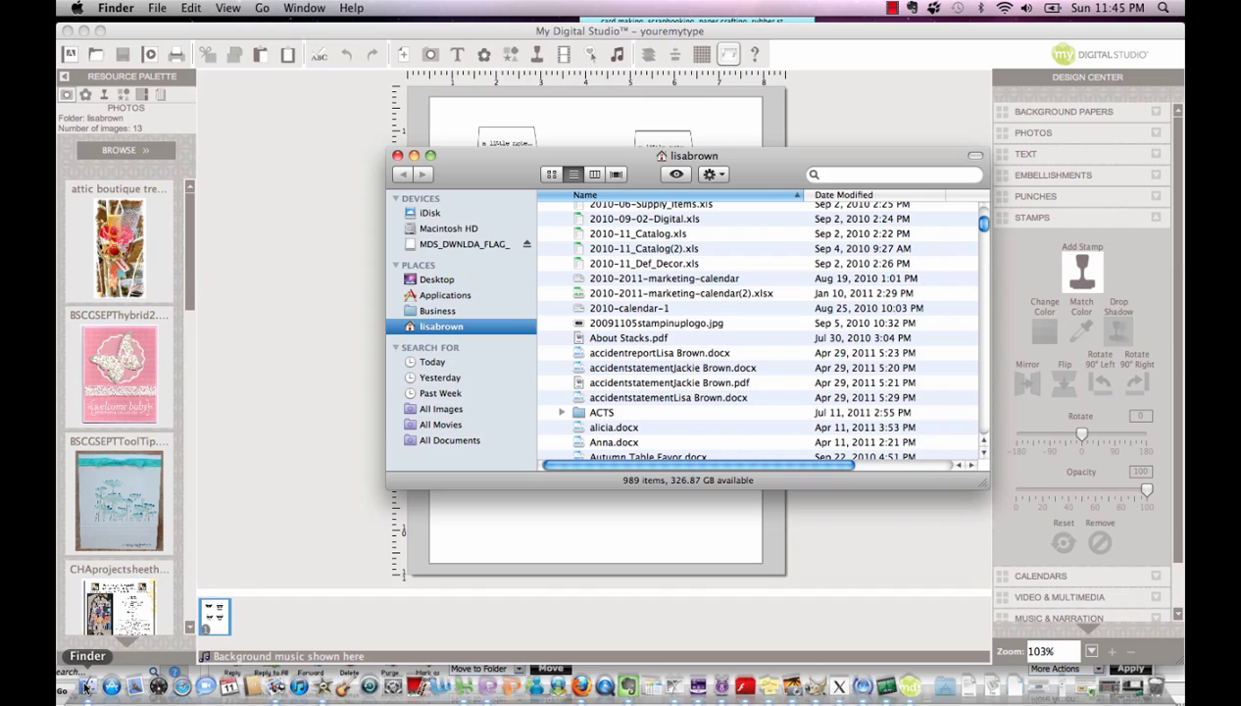
pyautogui.click(427, 363)
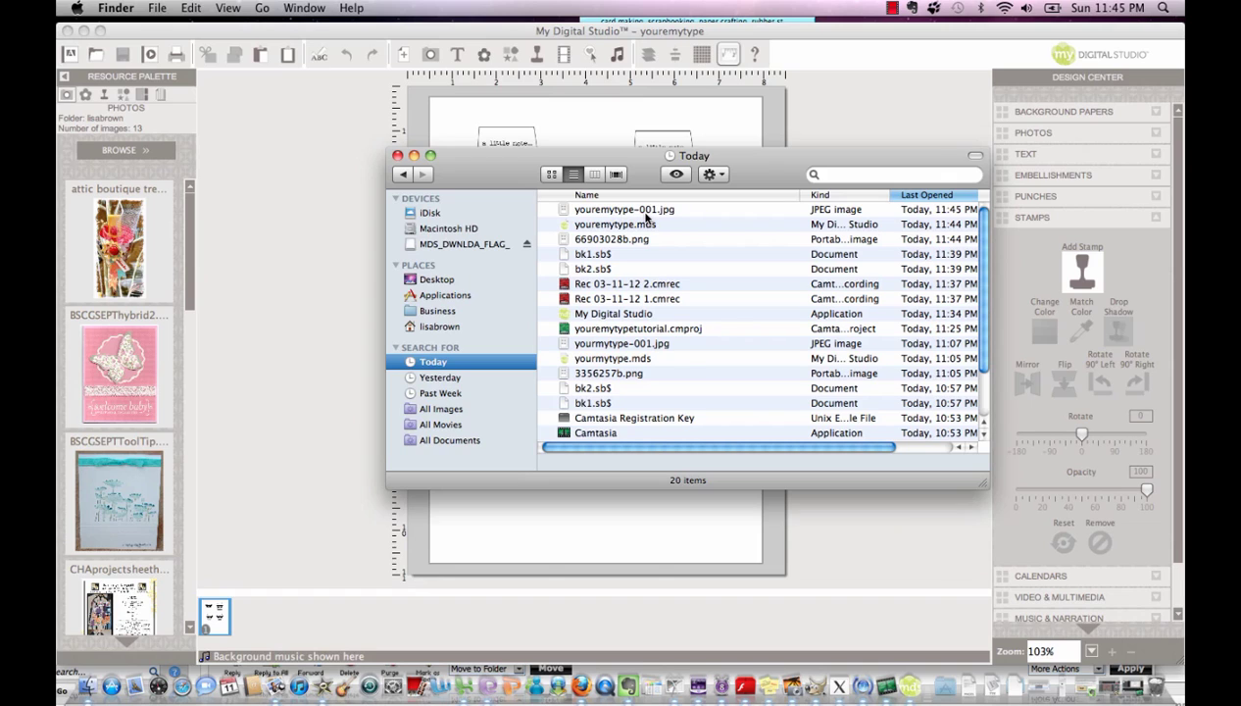
pyautogui.click(646, 214)
pyautogui.doubleClick(647, 214)
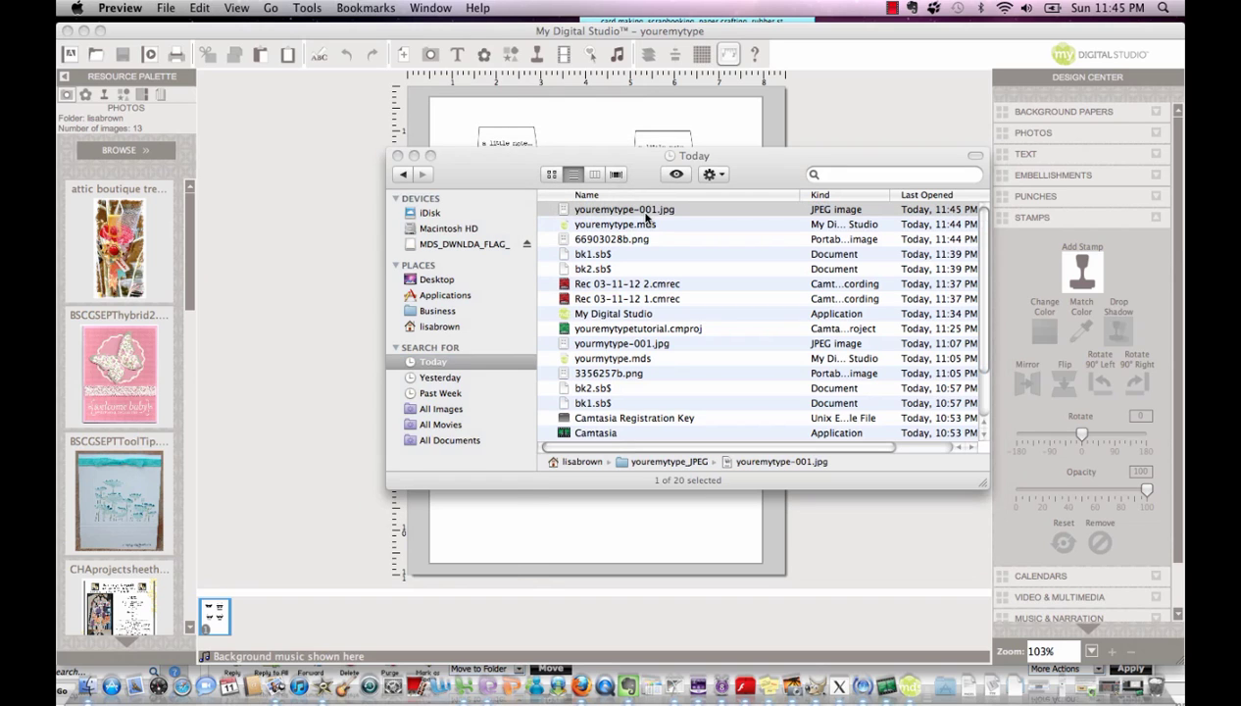